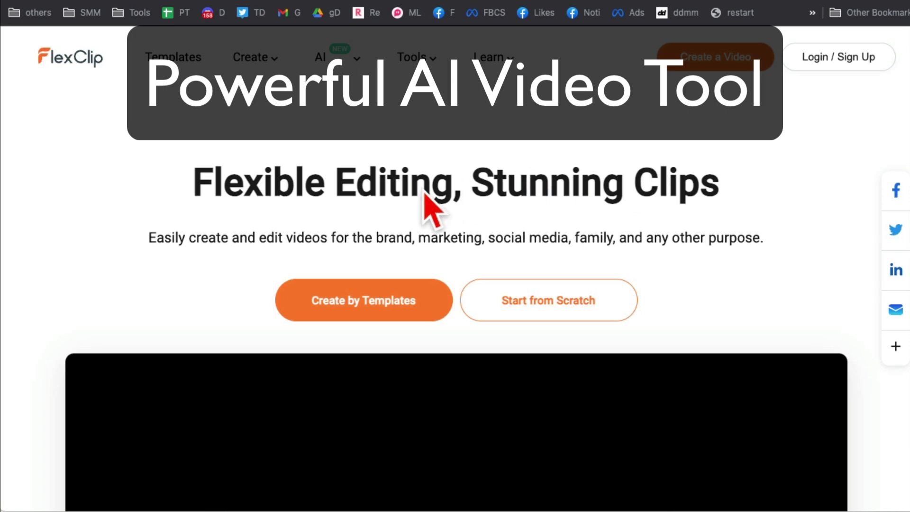
- Browse the homepage's Recommended, Business, Store and Intro/Outro template categories
scroll(432, 208, down, 4)
scroll(429, 204, down, 4)
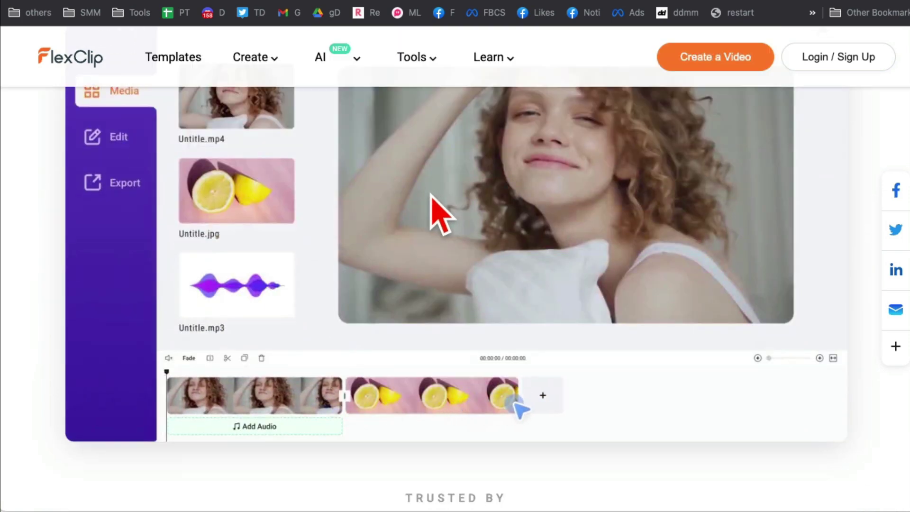
scroll(463, 214, down, 5)
scroll(506, 215, down, 4)
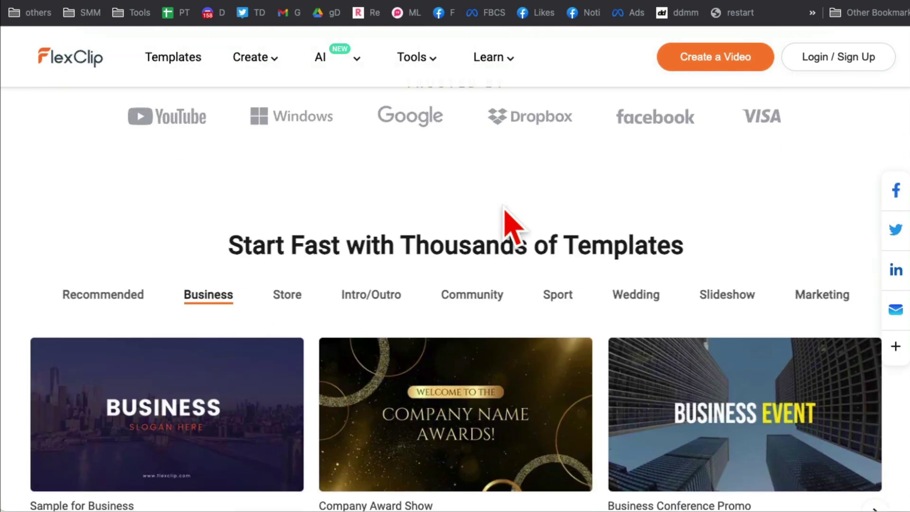
click(114, 286)
click(205, 287)
click(283, 286)
click(345, 286)
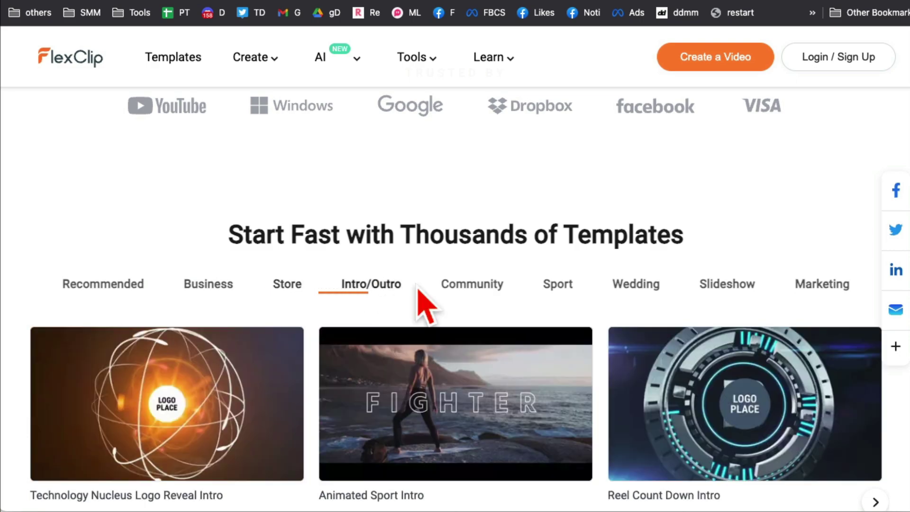
- Watch the AI Text to Video demo further down the homepage
scroll(467, 319, down, 2)
scroll(579, 342, down, 10)
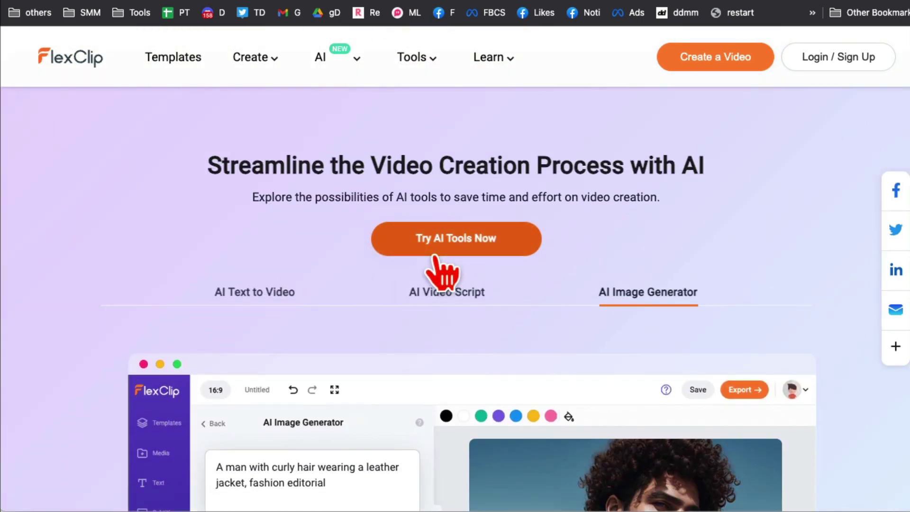
scroll(294, 274, down, 2)
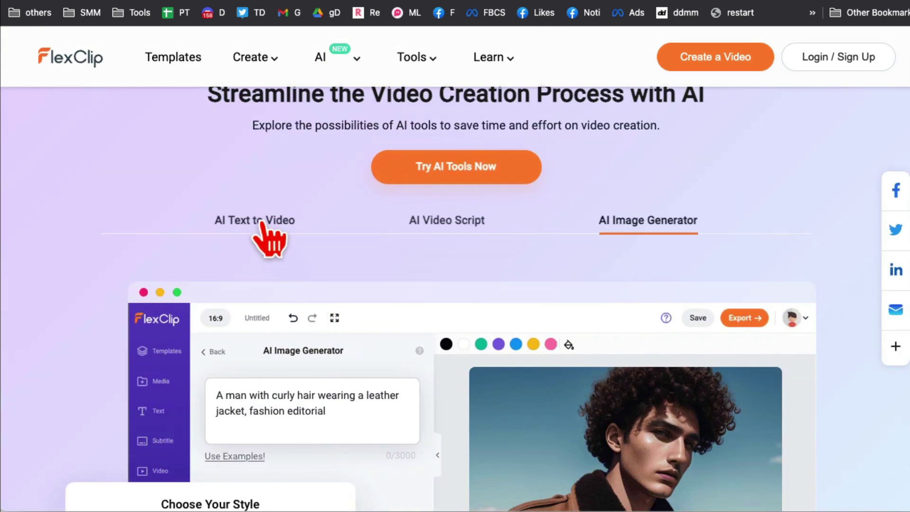
click(258, 219)
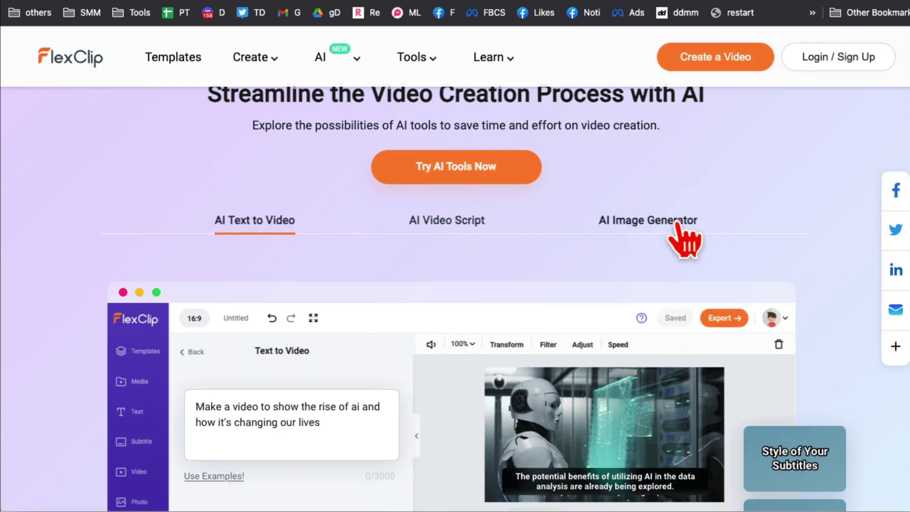
scroll(686, 239, down, 13)
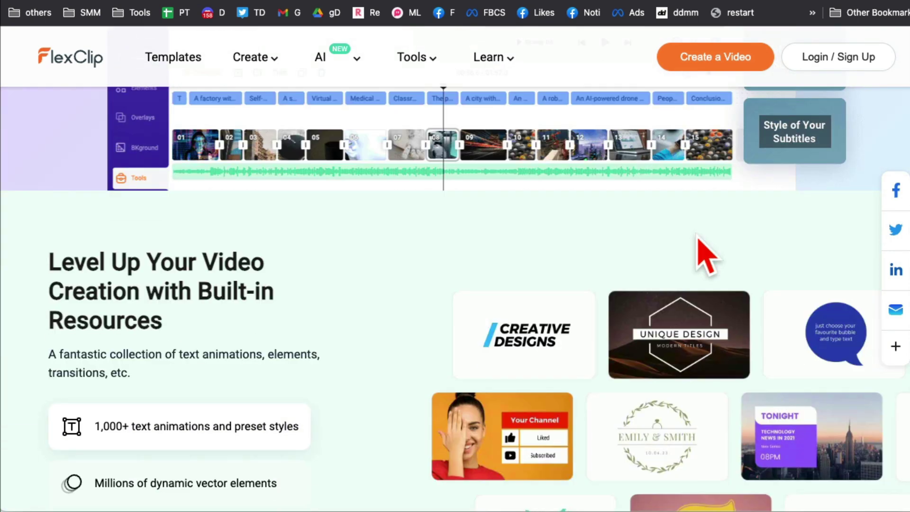
scroll(707, 258, down, 20)
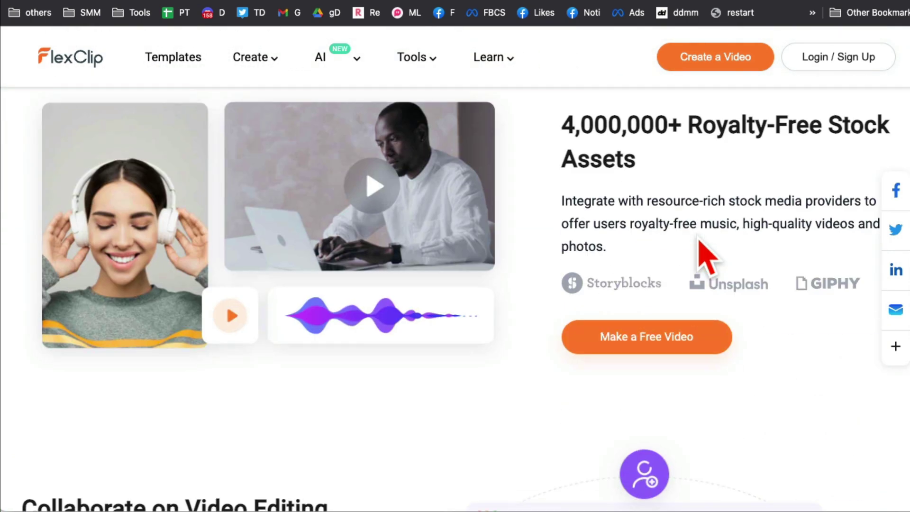
scroll(706, 258, down, 8)
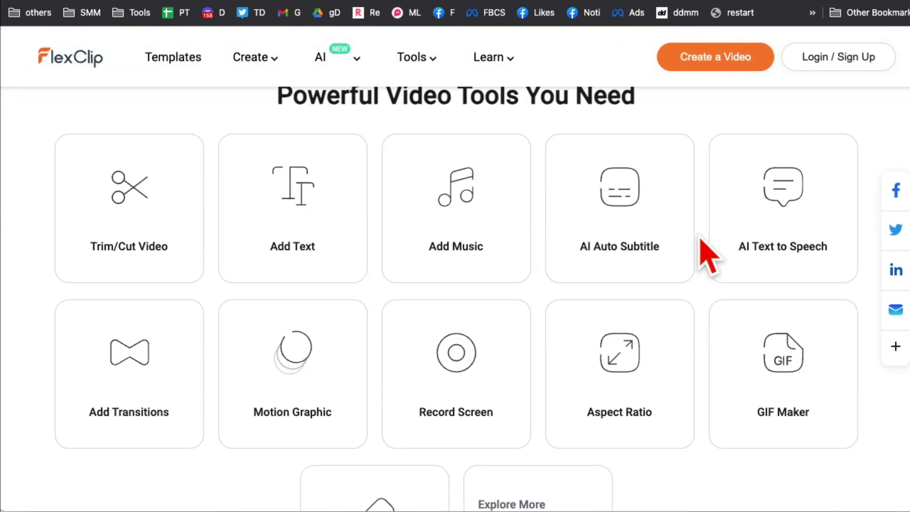
scroll(701, 239, up, 20)
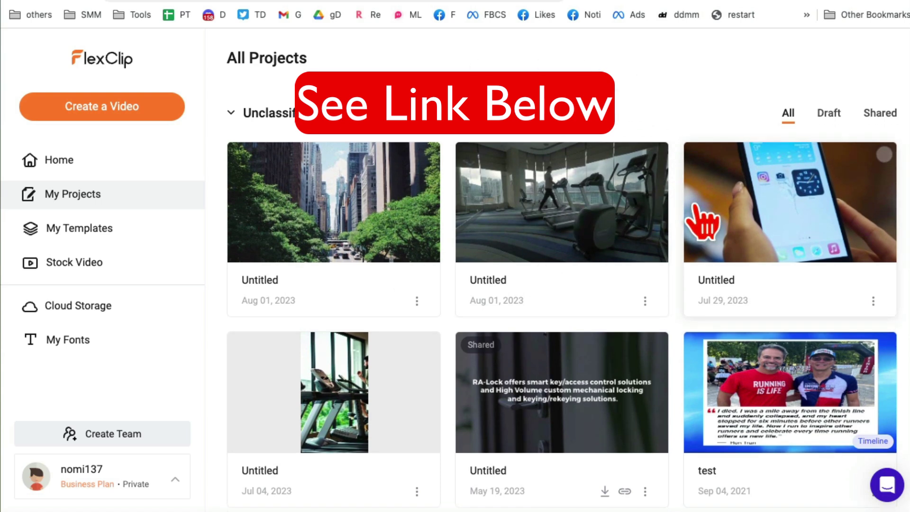
- Go to the account Home page and start creating a new video
scroll(701, 222, down, 1)
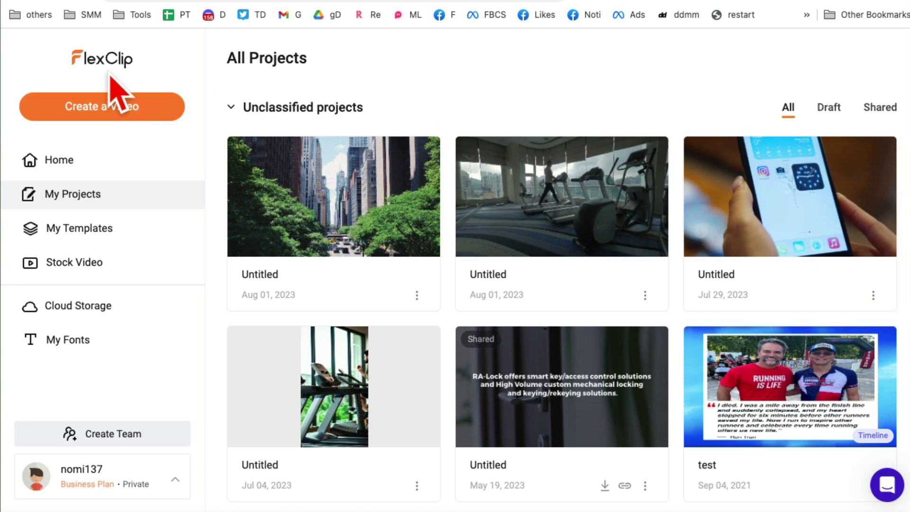
click(73, 160)
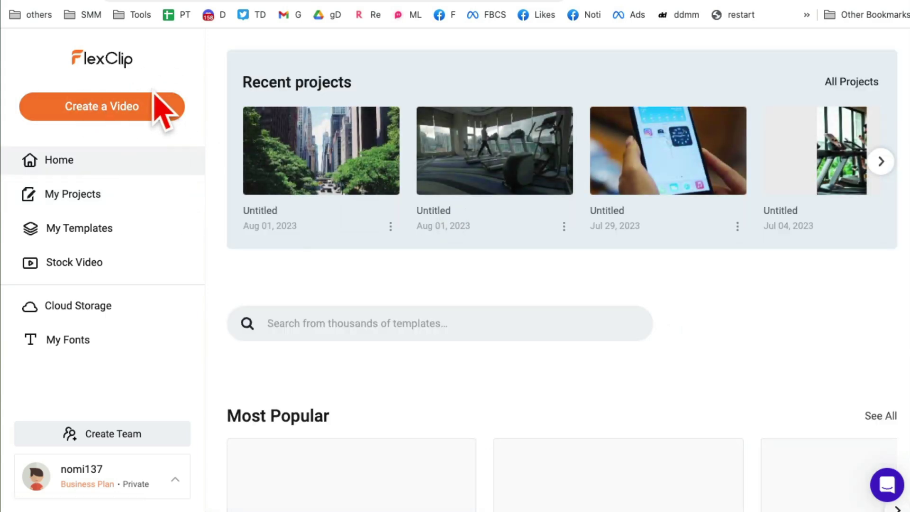
click(98, 110)
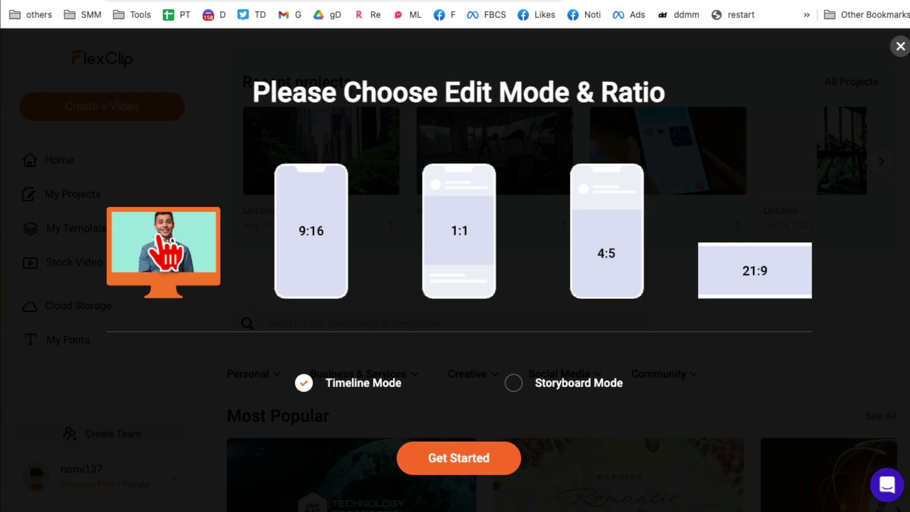
- Create a blank 16:9 Timeline Mode project and close the Import Media prompt
click(470, 457)
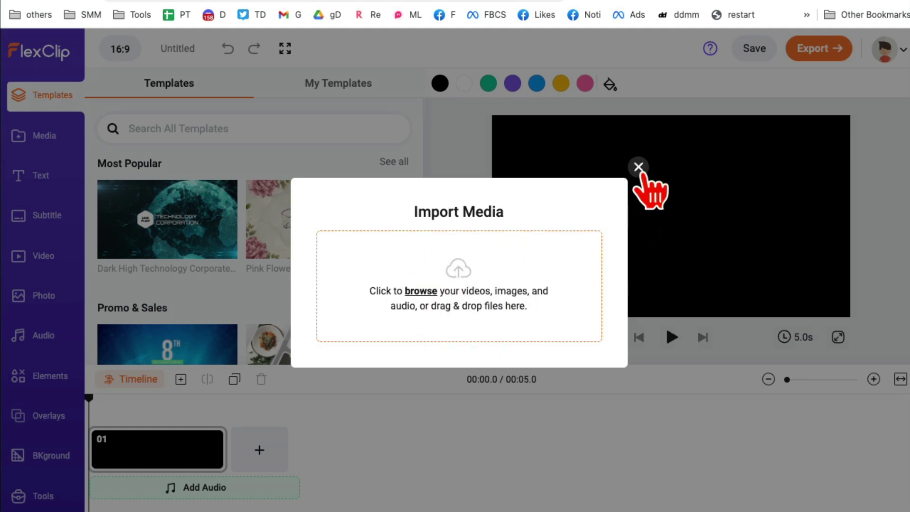
click(638, 167)
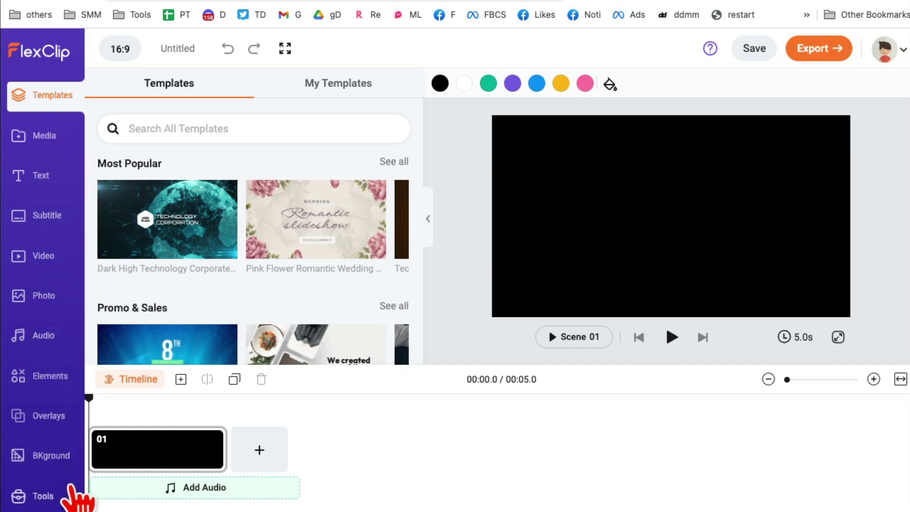
- Open the Text to Video generator from the editor's Tools panel
click(43, 493)
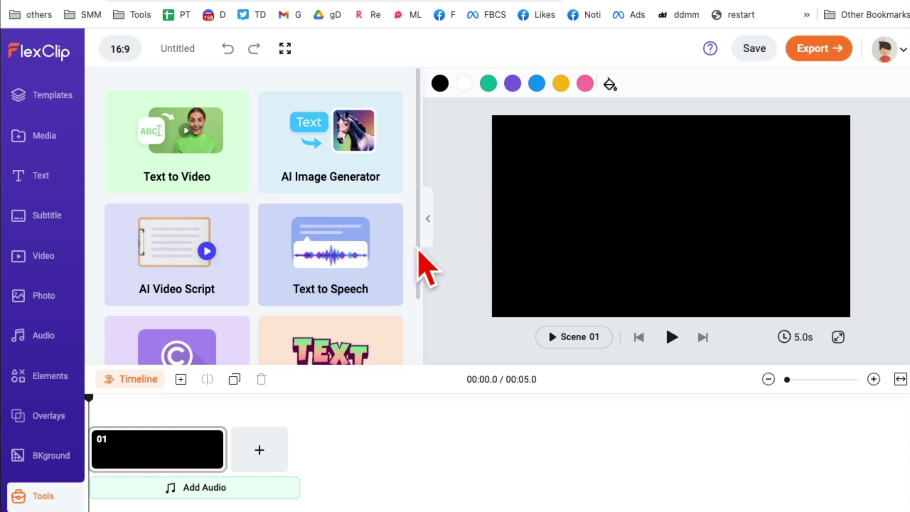
mouse_move(417, 248)
mouse_down()
mouse_move(416, 321)
mouse_move(417, 242)
mouse_up()
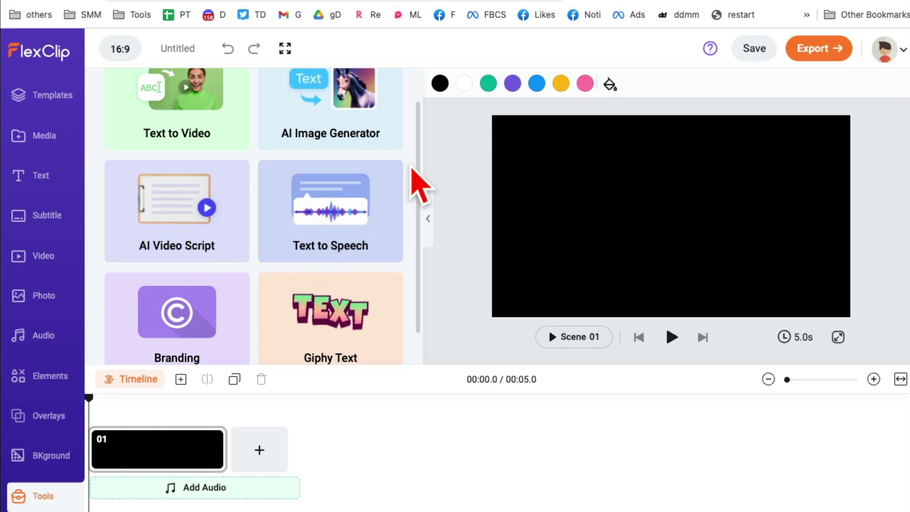
scroll(420, 175, up, 1)
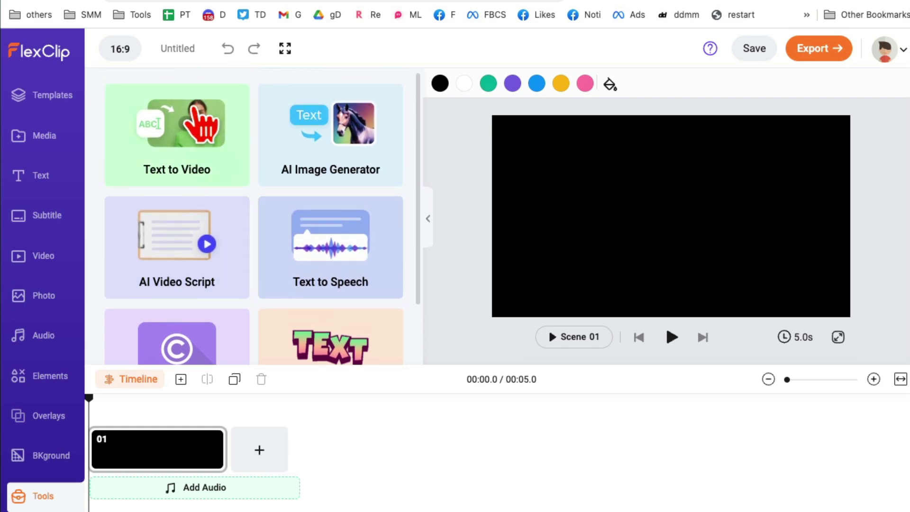
click(173, 142)
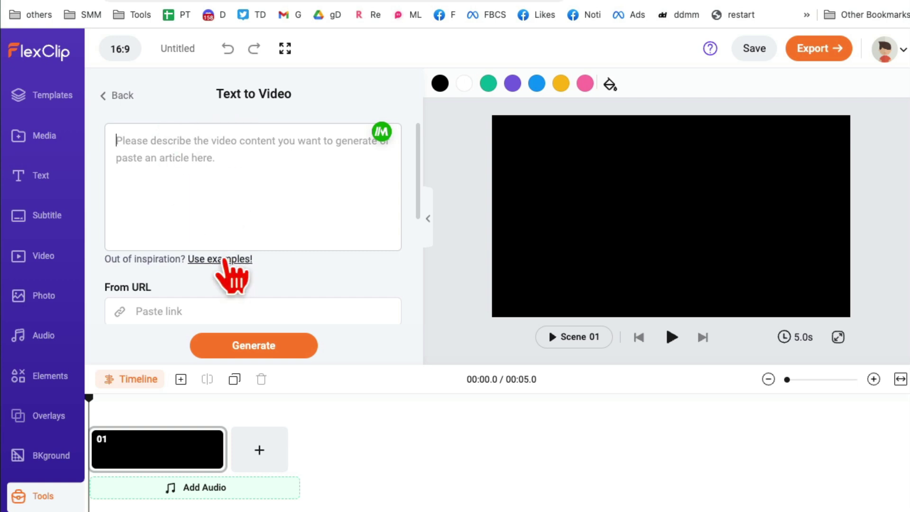
- Cycle through example prompts until the 30-second TikTok birthday slideshow description appears
click(225, 259)
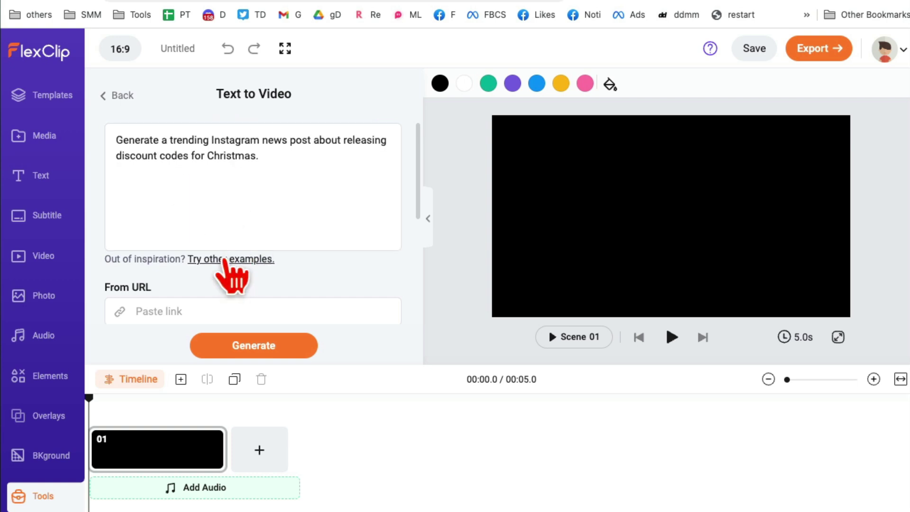
click(225, 260)
click(225, 261)
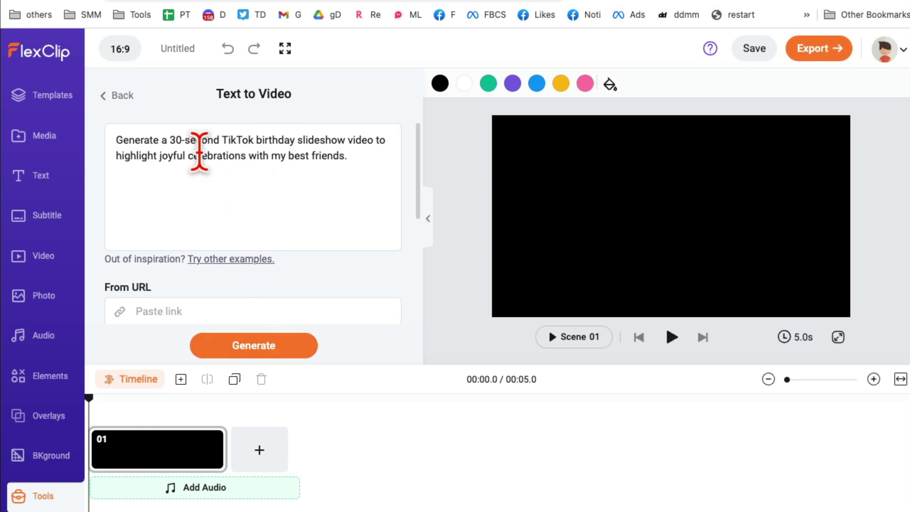
drag(376, 163, 138, 142)
click(146, 158)
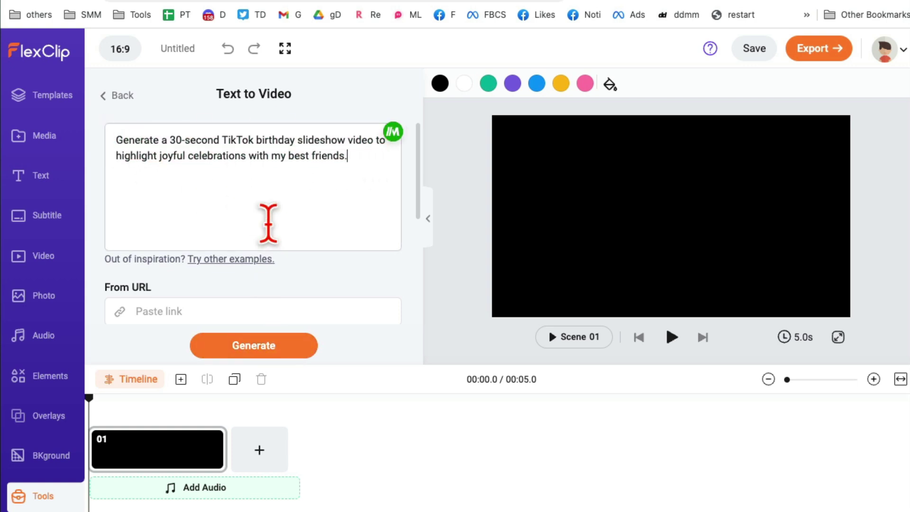
- Review the AI Creation generation method and subtitle styles, keeping the first style
scroll(322, 275, down, 1)
scroll(316, 259, down, 2)
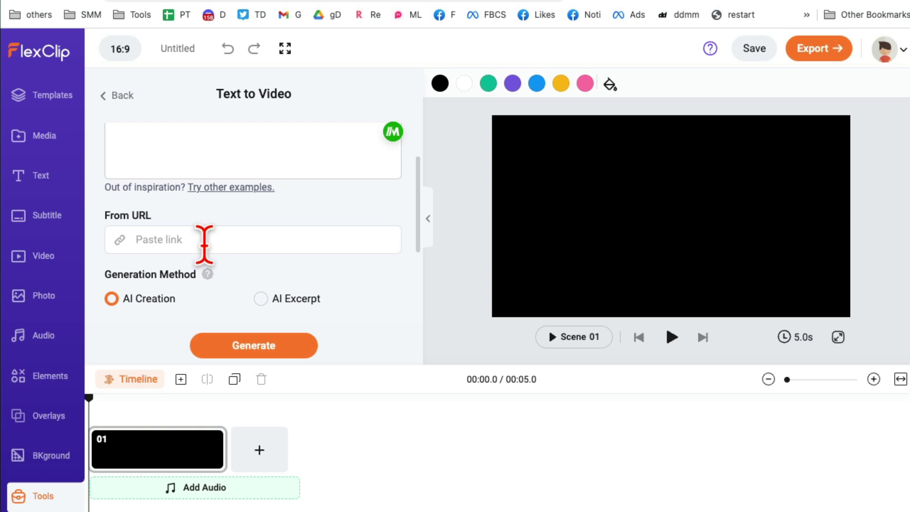
scroll(295, 193, down, 4)
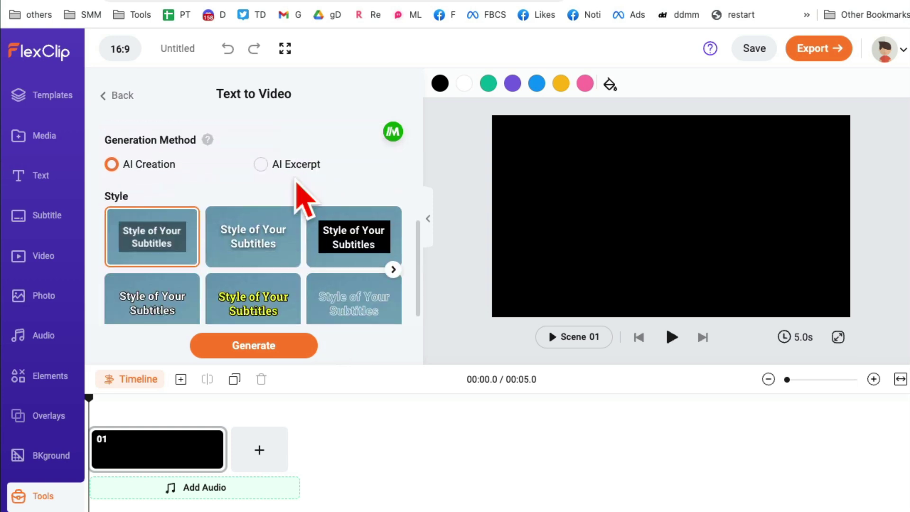
scroll(300, 197, up, 5)
scroll(291, 179, down, 2)
scroll(341, 207, down, 3)
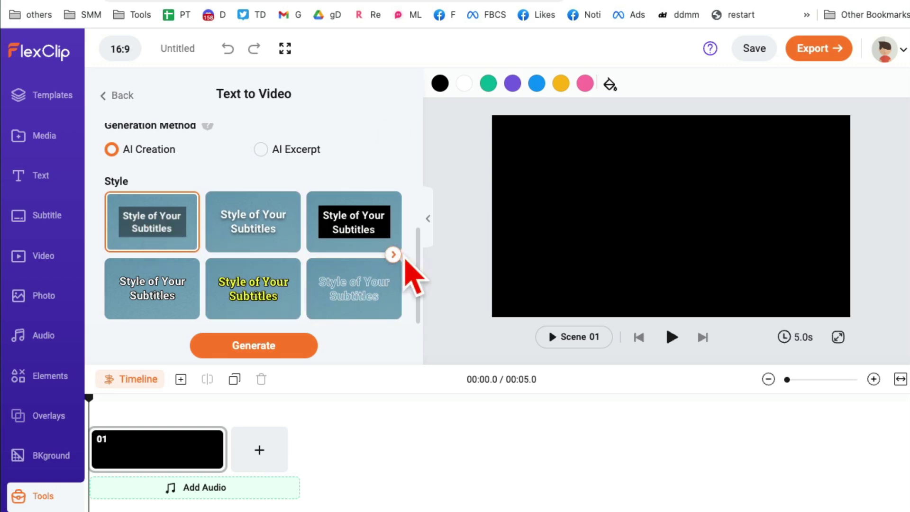
click(393, 255)
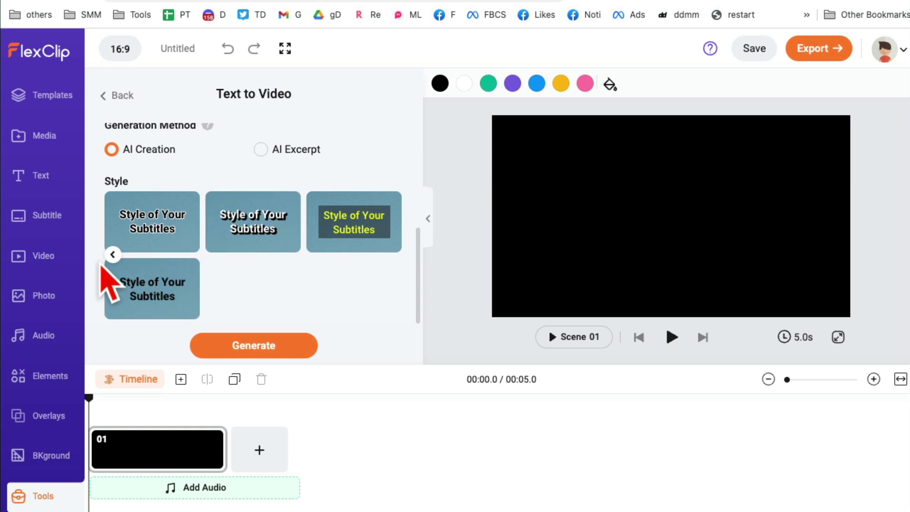
click(113, 255)
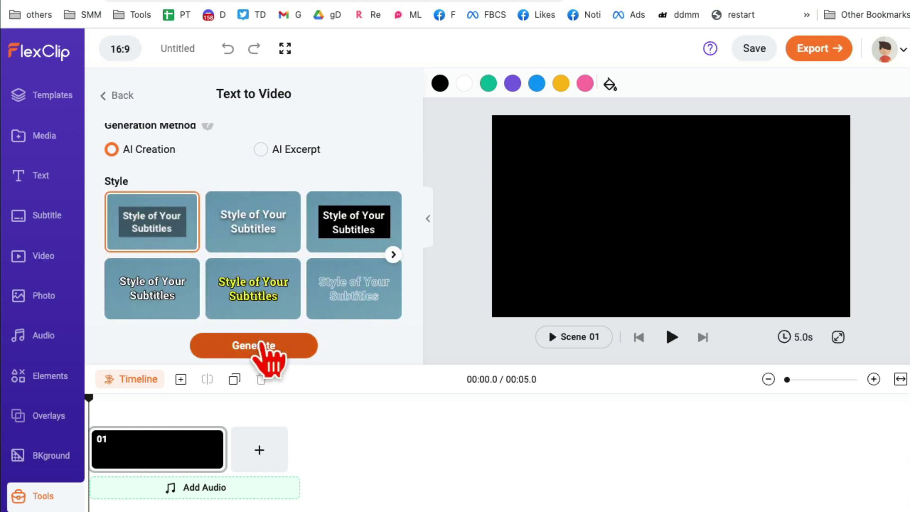
- Generate the 32-second birthday video, preview it, and rewind to the cupcake opening scene
click(261, 345)
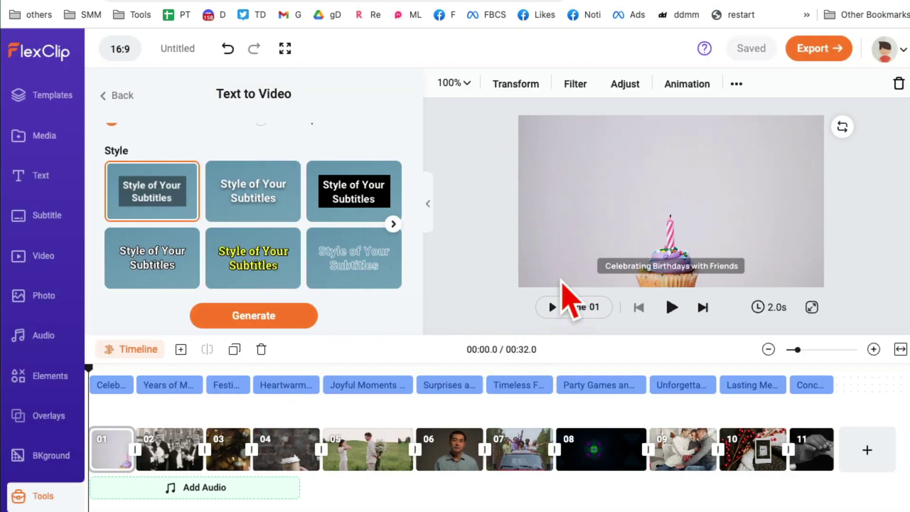
click(671, 307)
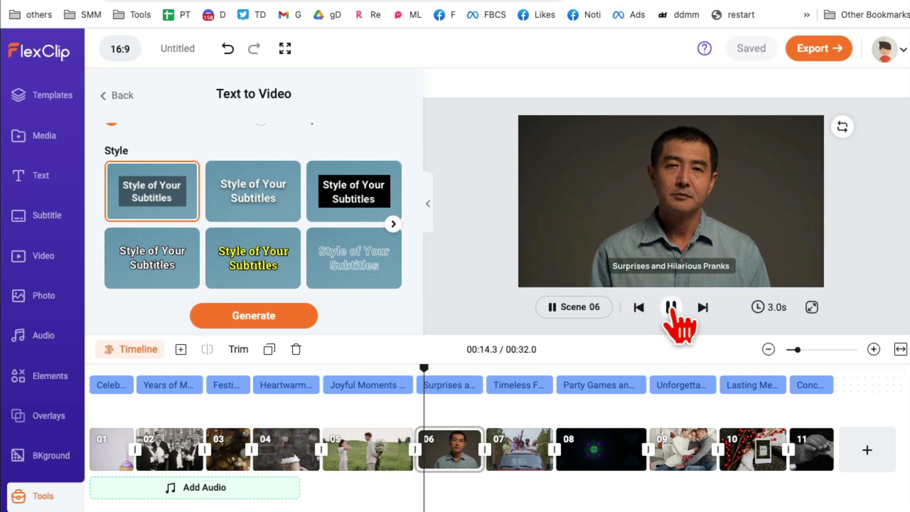
click(670, 310)
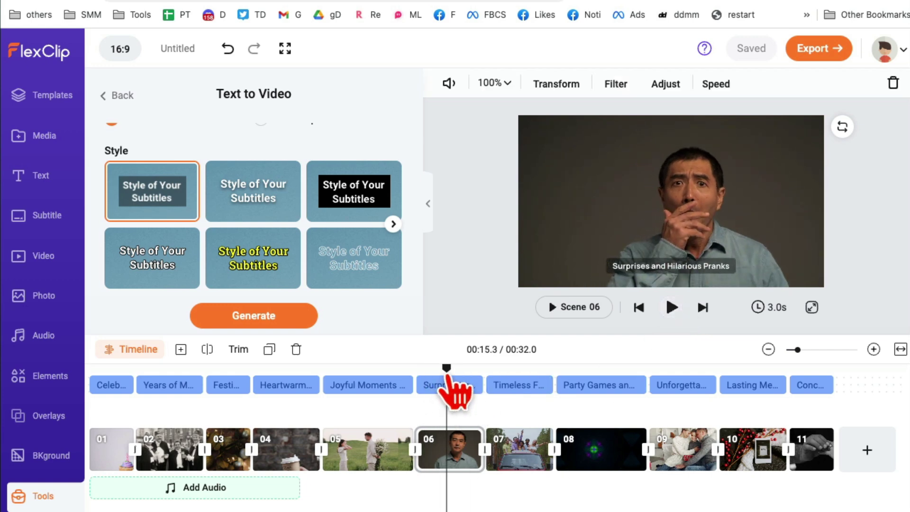
drag(447, 377, 108, 376)
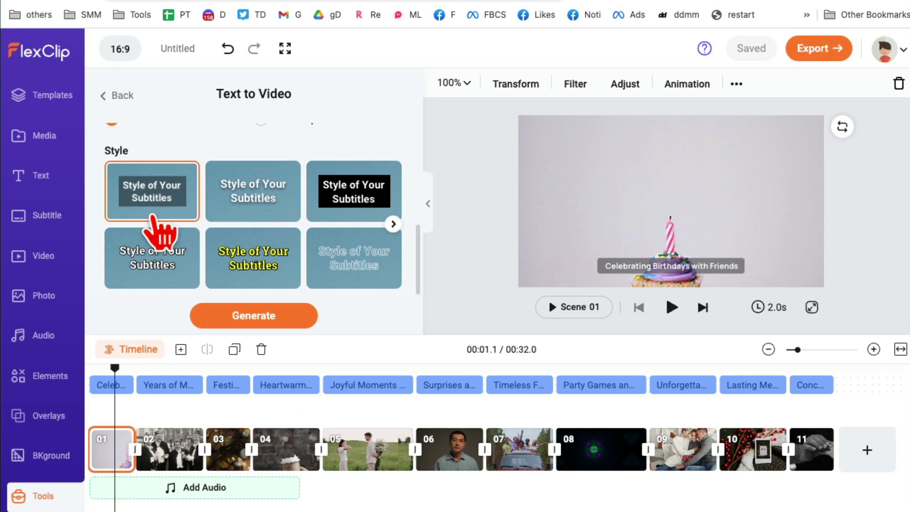
- Search stock videos for 'birthday' and add the candles-on-cake clip to the slideshow
click(43, 295)
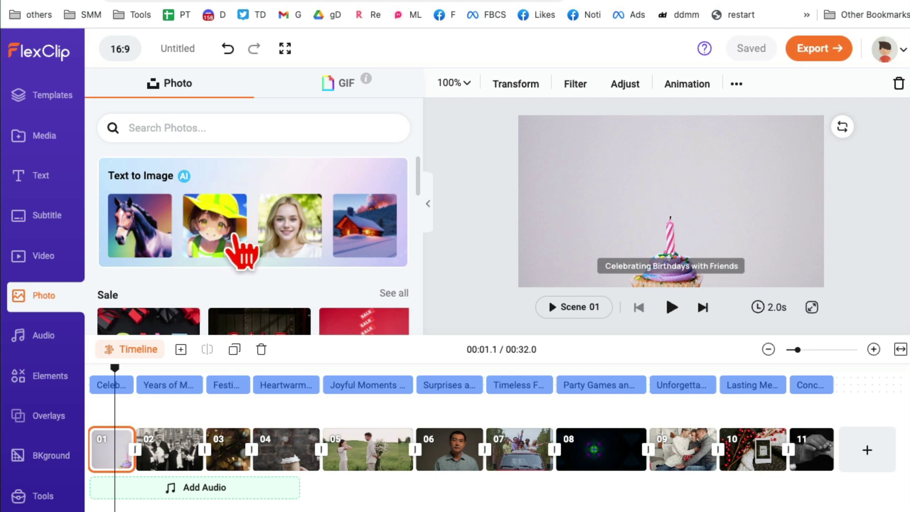
click(242, 131)
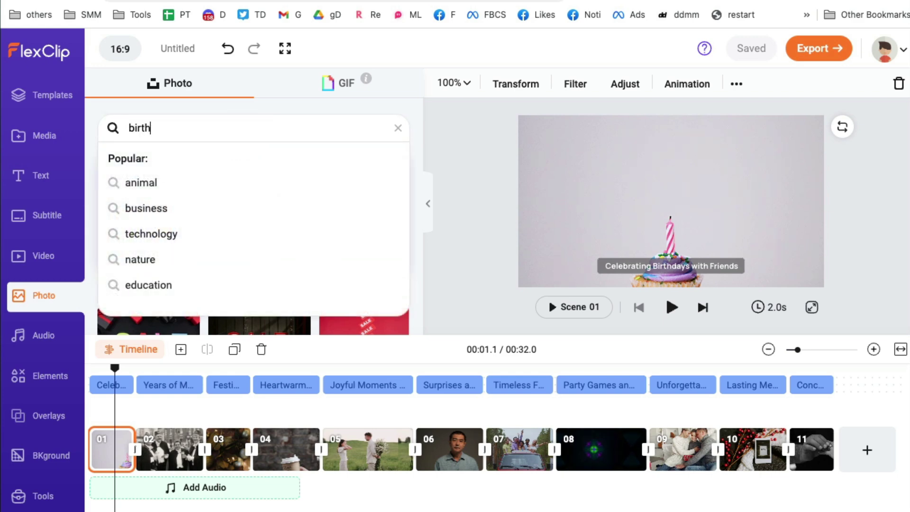
key(Return)
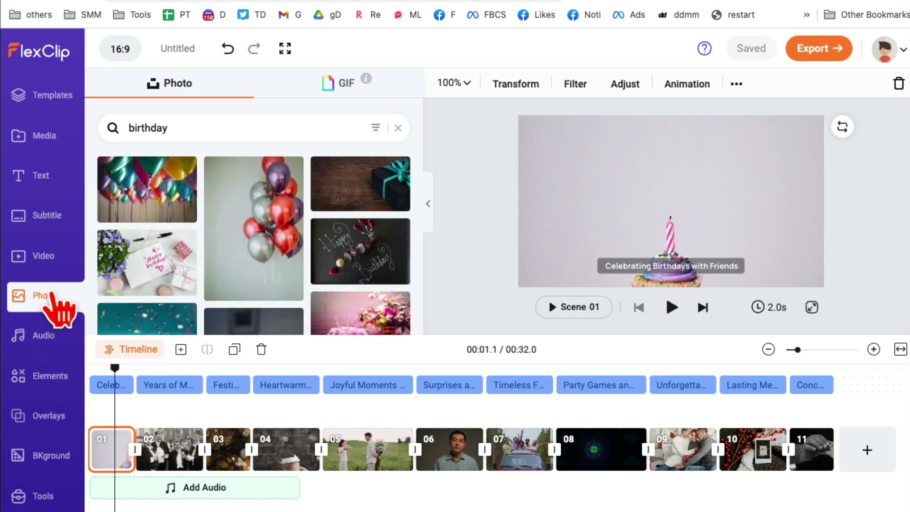
click(41, 256)
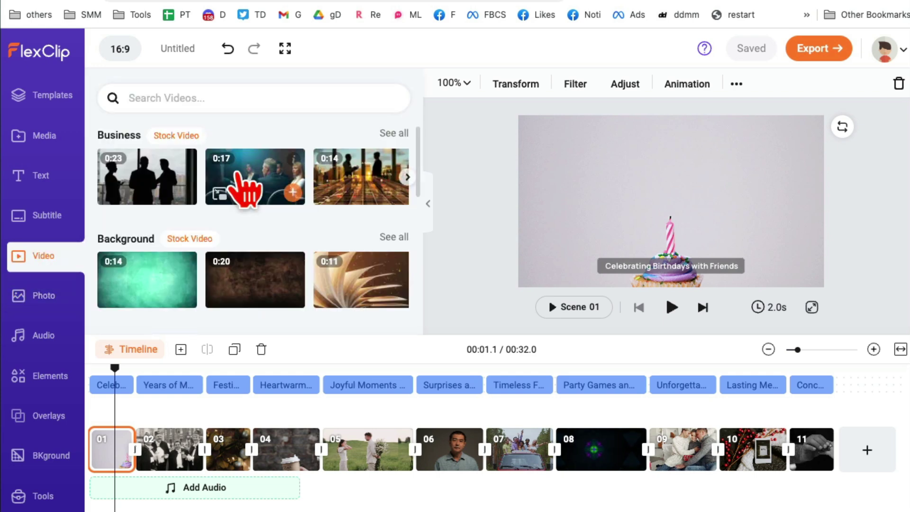
click(195, 102)
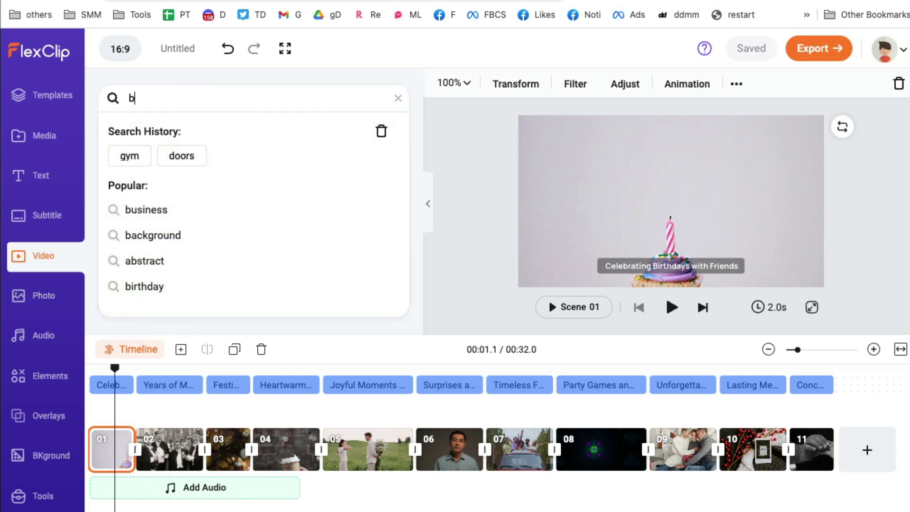
text(birthday)
key(Return)
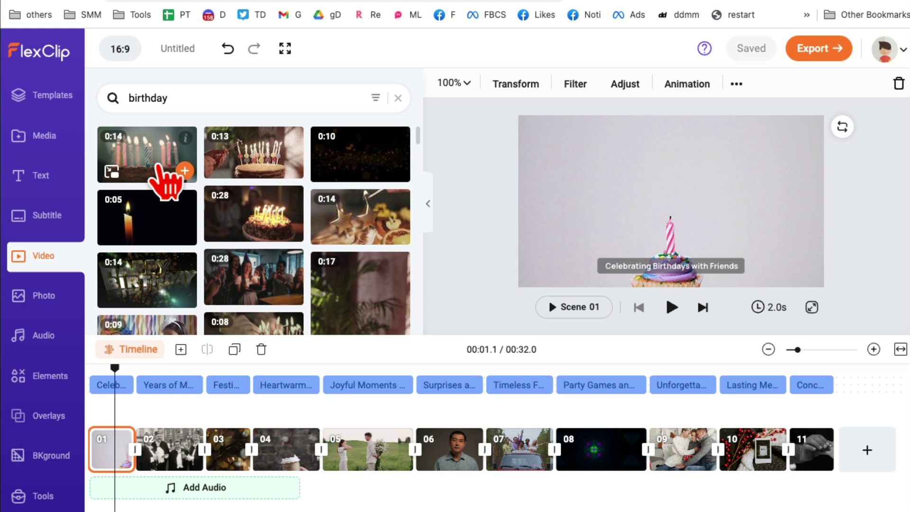
click(184, 170)
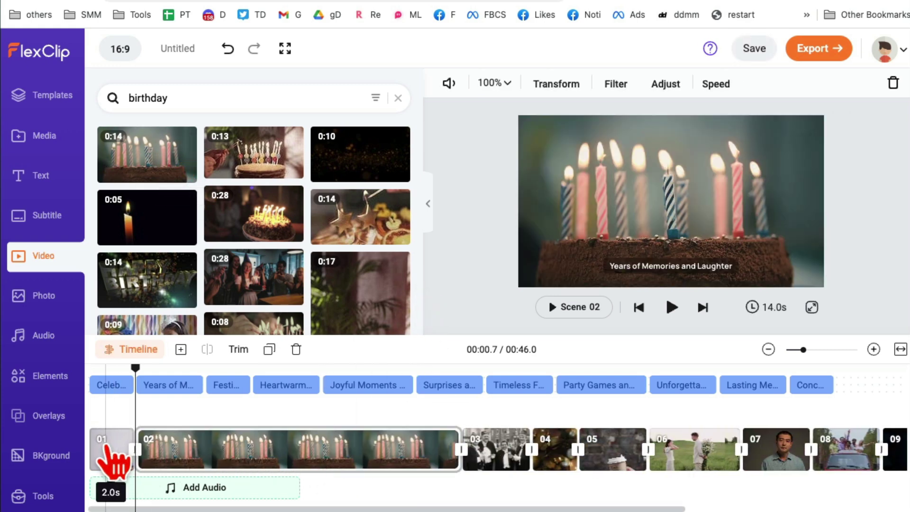
- Delete the cupcake scene, trim the candles clip to 2.0 seconds, and preview
click(106, 448)
key(Delete)
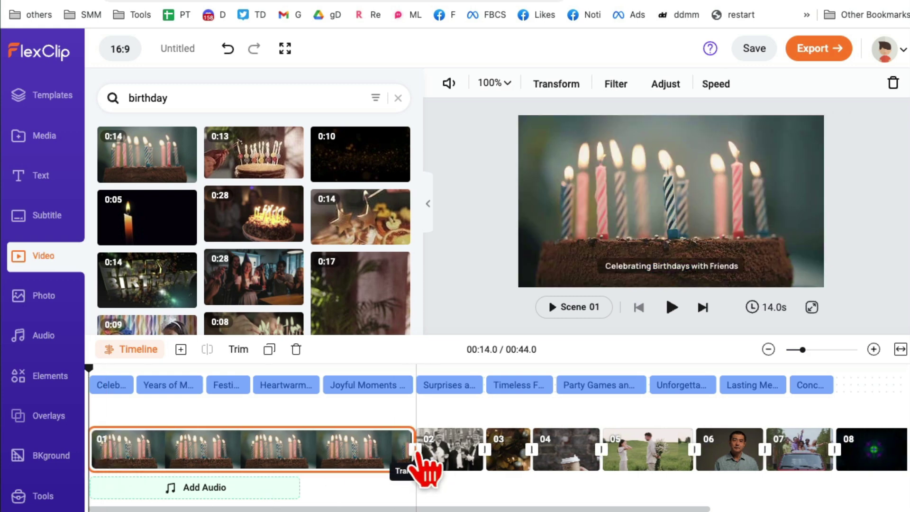
click(415, 449)
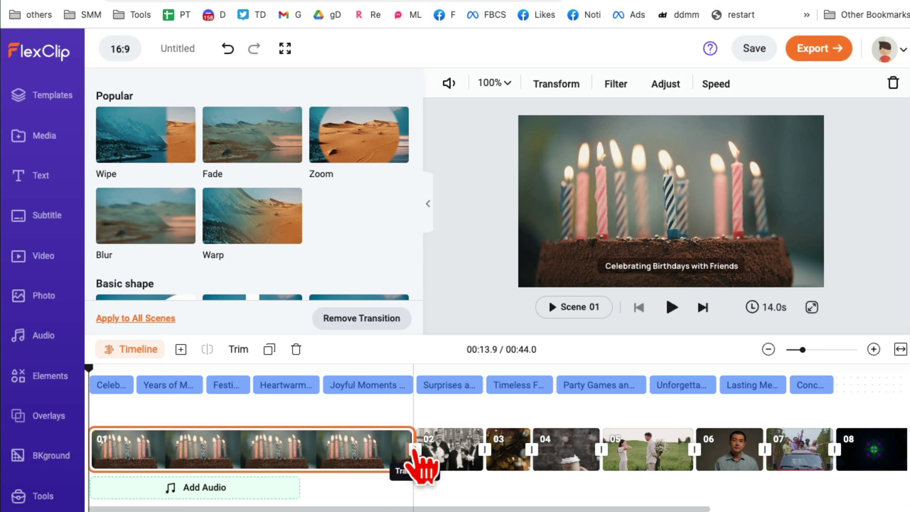
drag(403, 462, 121, 462)
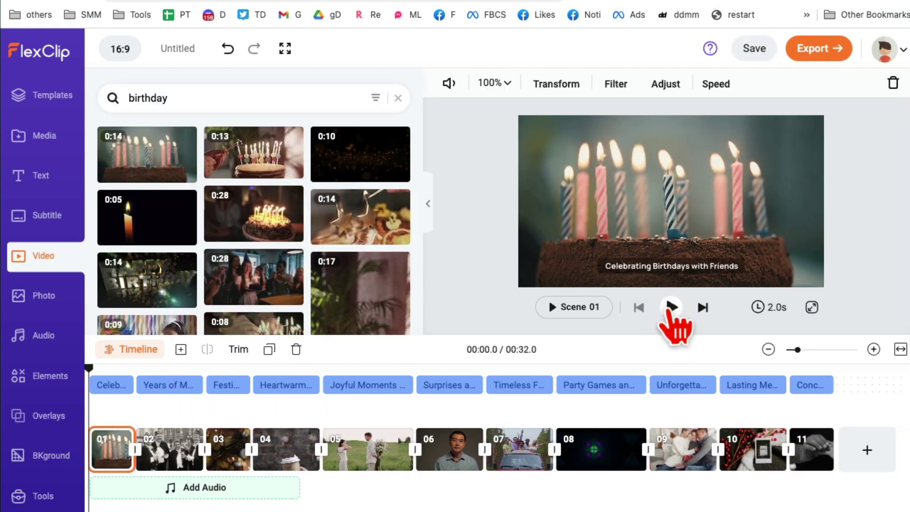
click(671, 307)
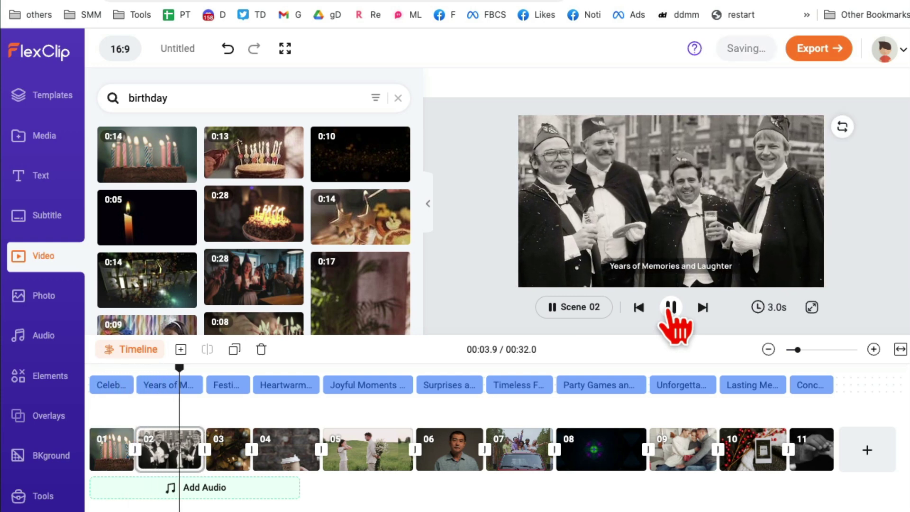
click(671, 307)
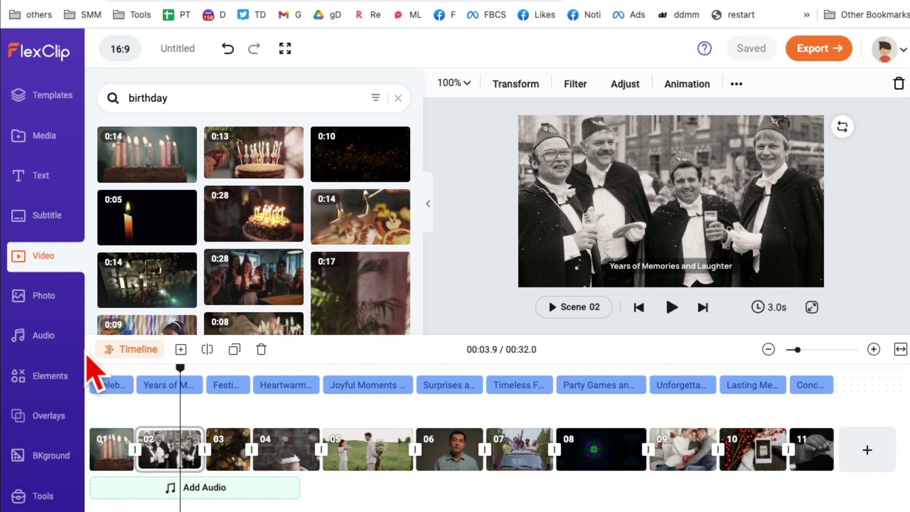
- Browse the Audio library's Mood and Genre music filters, then open the Elements library
click(45, 336)
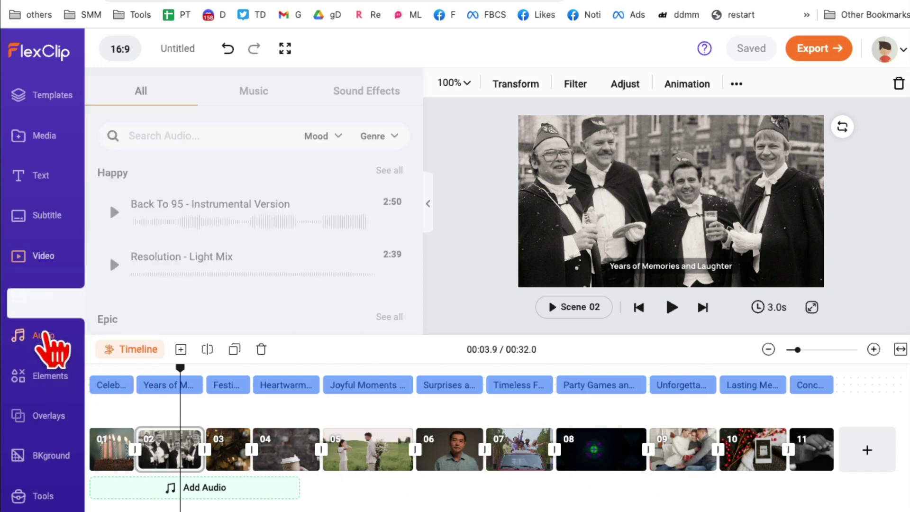
mouse_move(418, 185)
mouse_down()
mouse_move(421, 297)
mouse_move(418, 178)
mouse_up()
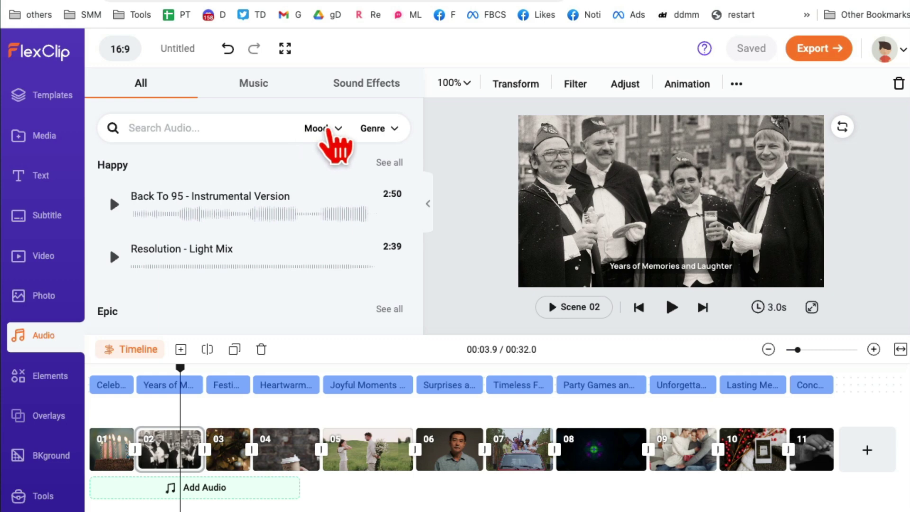
click(327, 129)
click(381, 129)
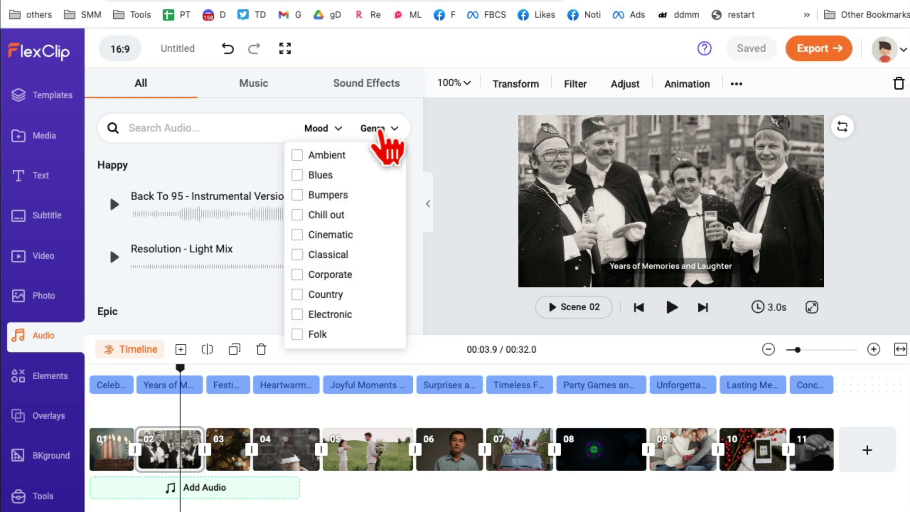
click(228, 450)
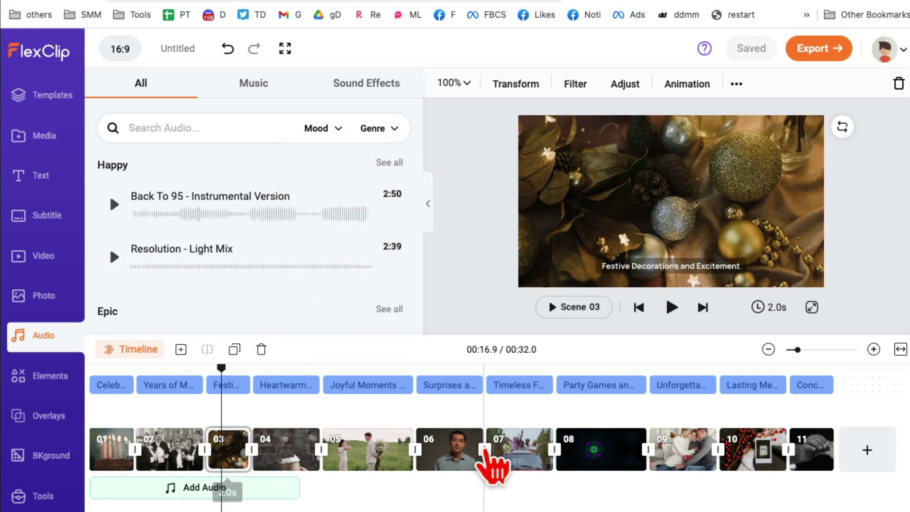
drag(223, 371, 141, 369)
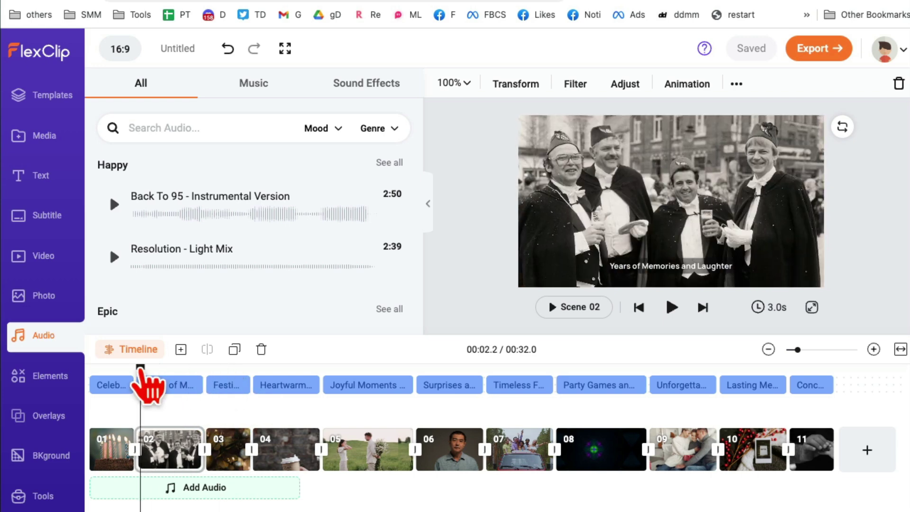
click(38, 378)
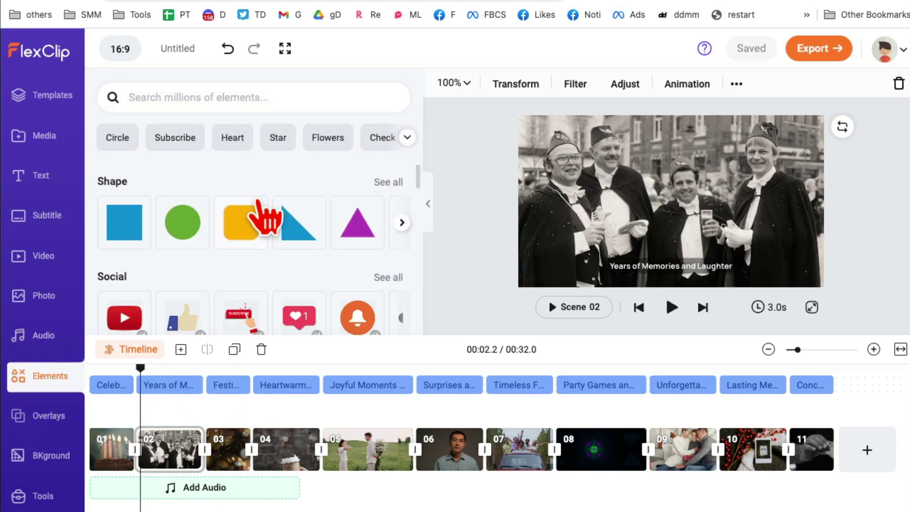
- Open the Overlays library and move the playhead back to the start of scene 01
scroll(258, 202, down, 3)
click(58, 413)
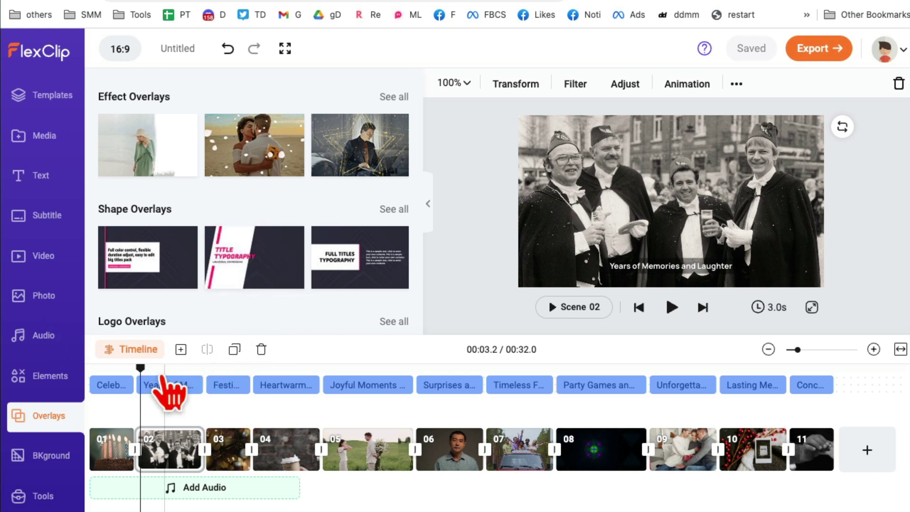
drag(140, 369, 93, 368)
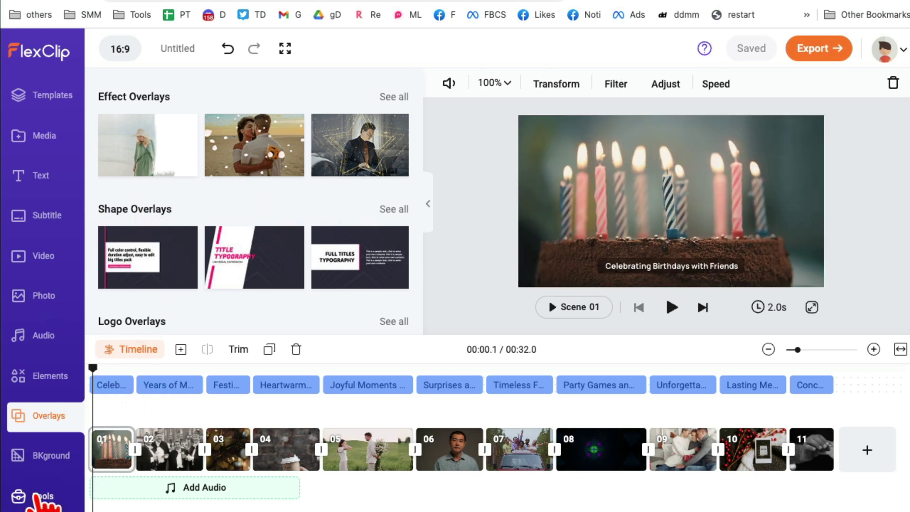
- Open Text to Speech (English US, Jenny, Assistant) and place the cursor in its empty Text box
click(19, 495)
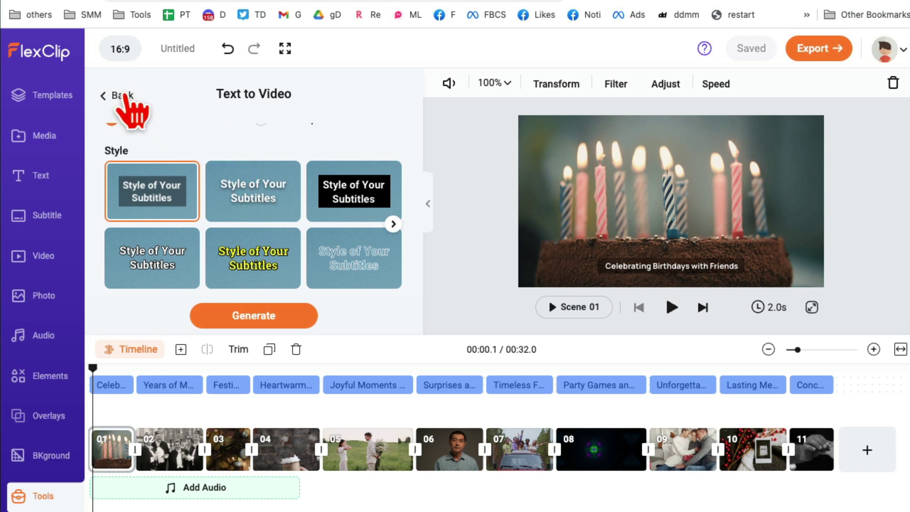
click(116, 96)
scroll(419, 209, down, 1)
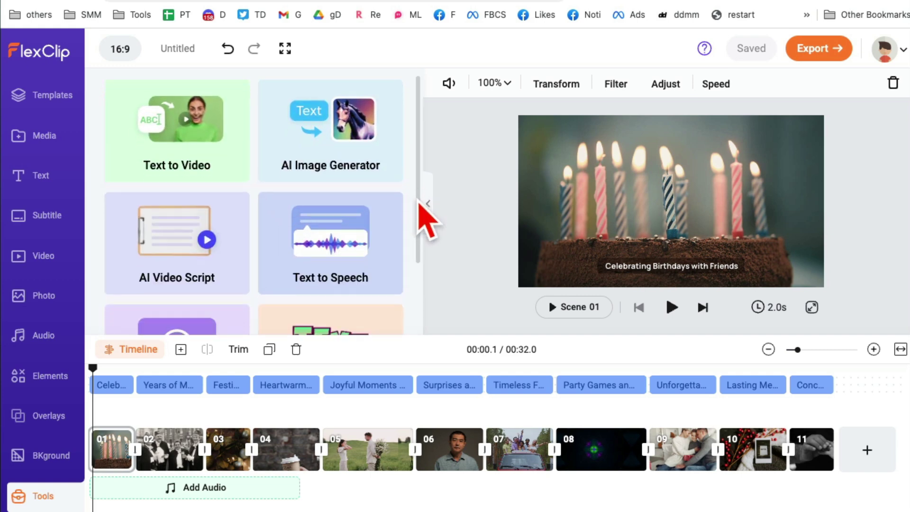
click(329, 223)
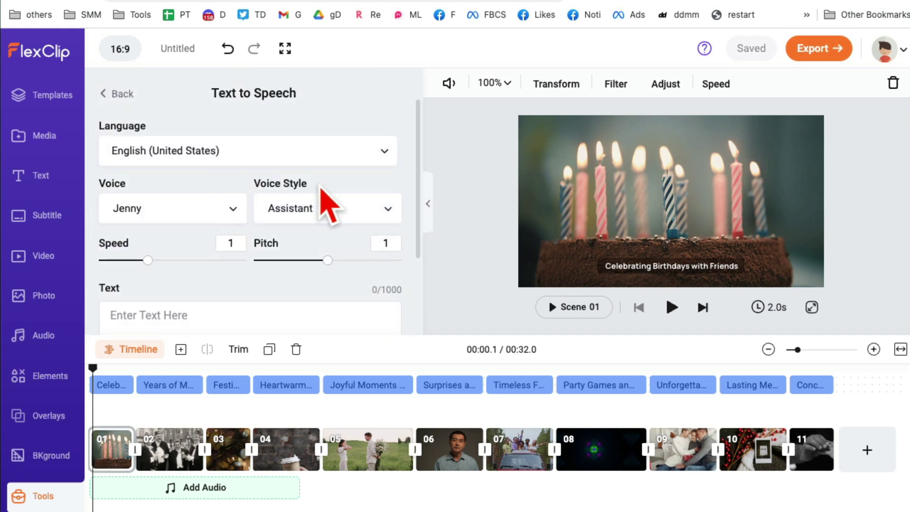
scroll(321, 203, down, 1)
click(211, 214)
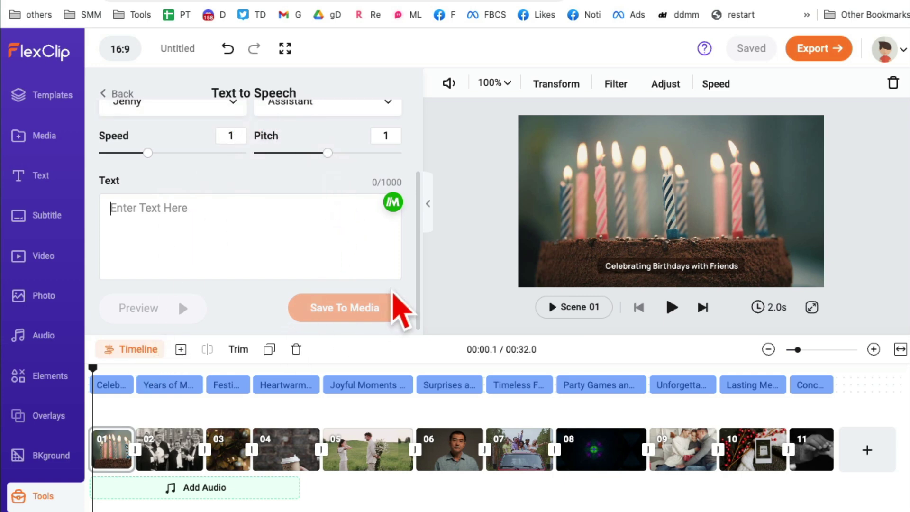
- Open the timeline's subtitle list and reselect the first caption, 'Celebrating Birthdays with Friends'
click(113, 386)
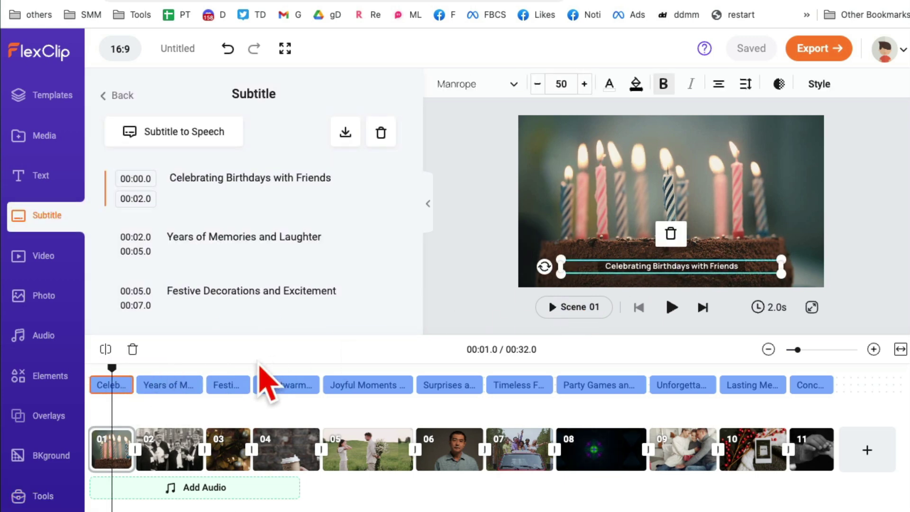
click(153, 386)
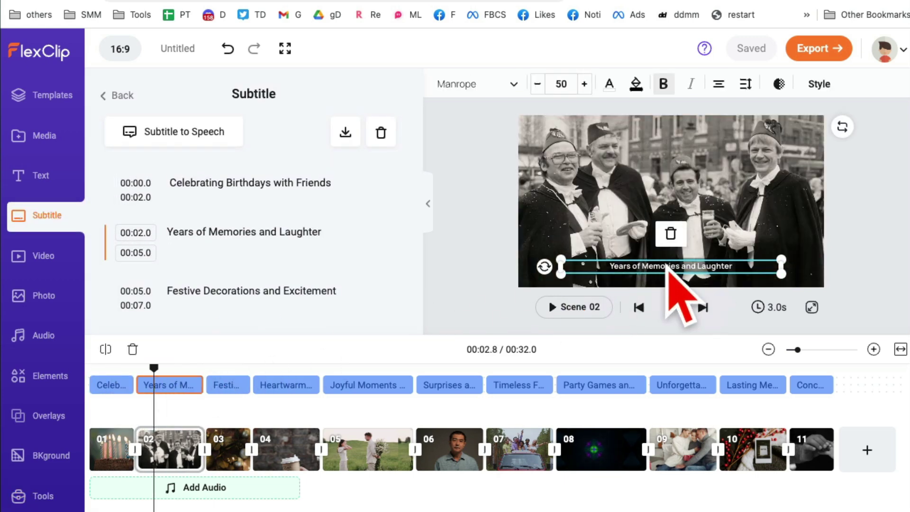
drag(154, 369, 105, 389)
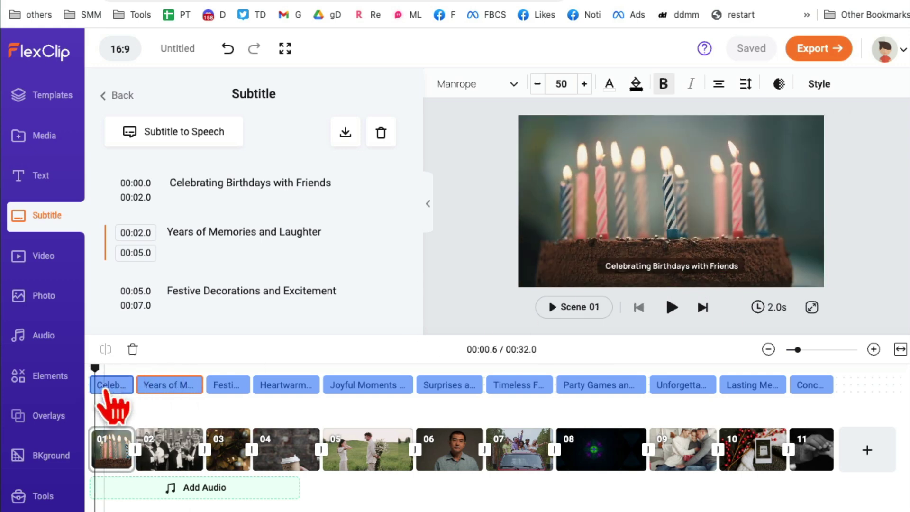
click(110, 387)
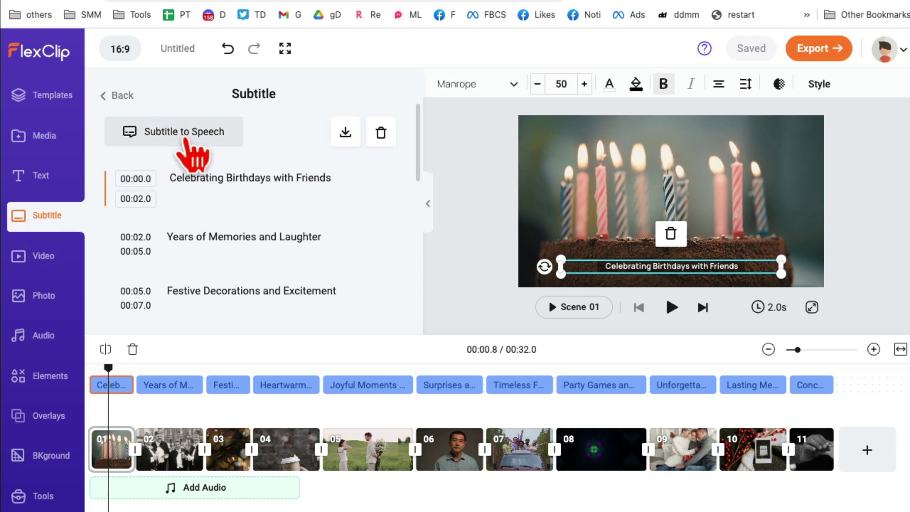
- Create a Subtitle to Speech voiceover with voice Jenny in Assistant style and add it to the timeline
click(190, 135)
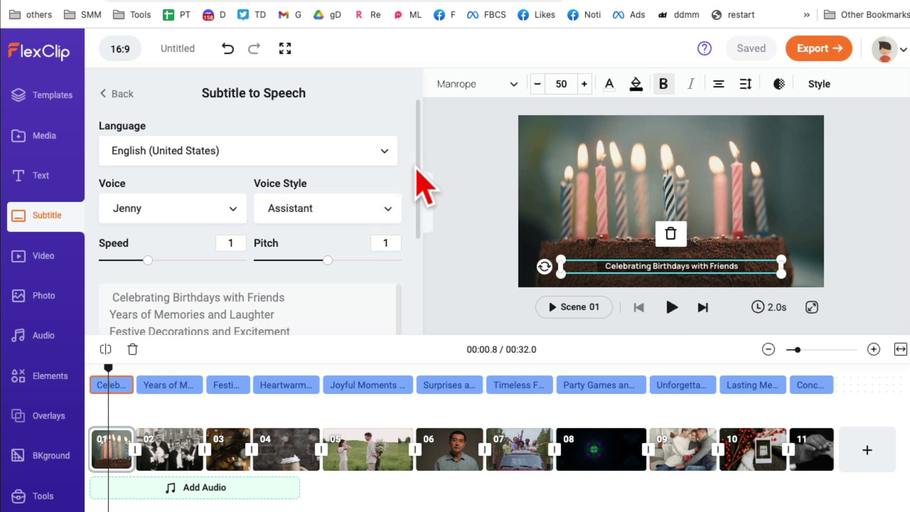
scroll(418, 180, down, 1)
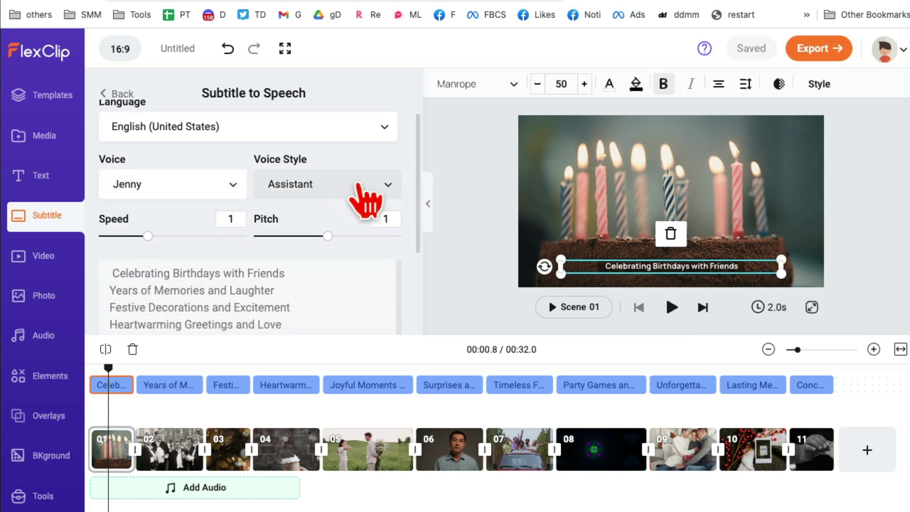
click(363, 185)
click(362, 185)
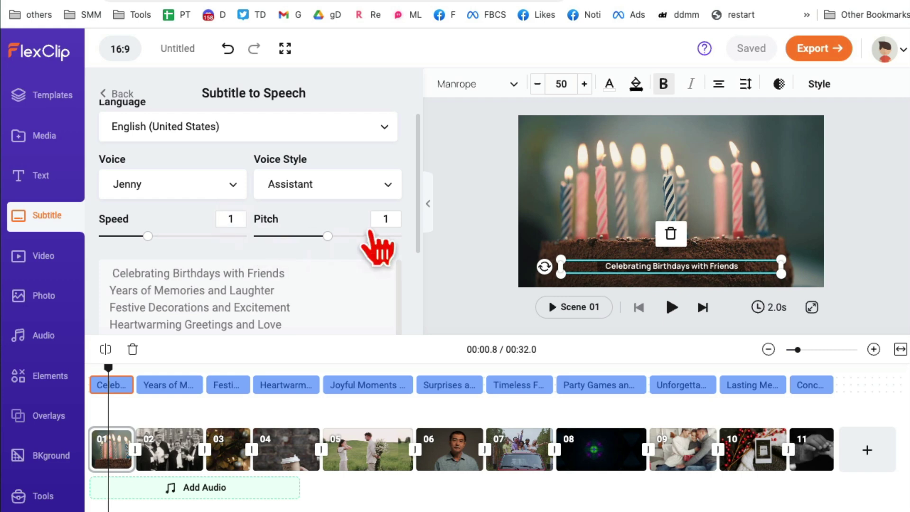
click(193, 189)
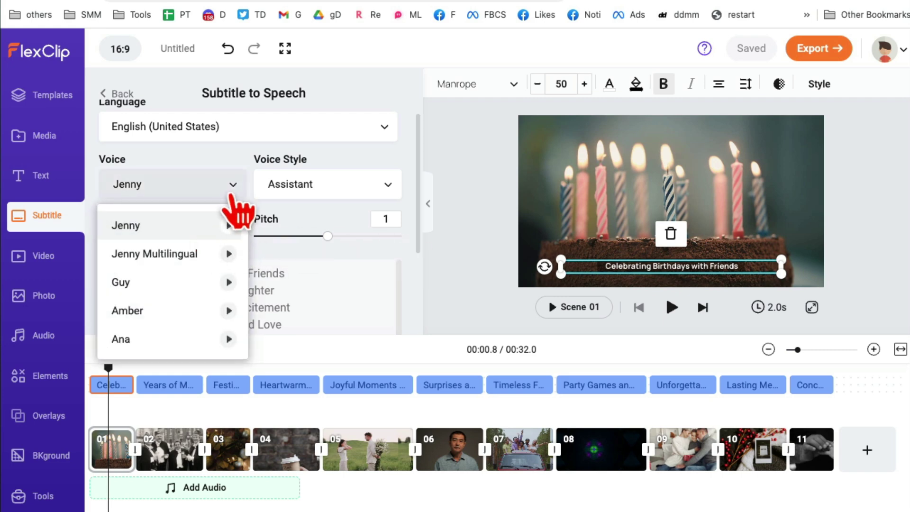
click(236, 183)
scroll(351, 242, down, 3)
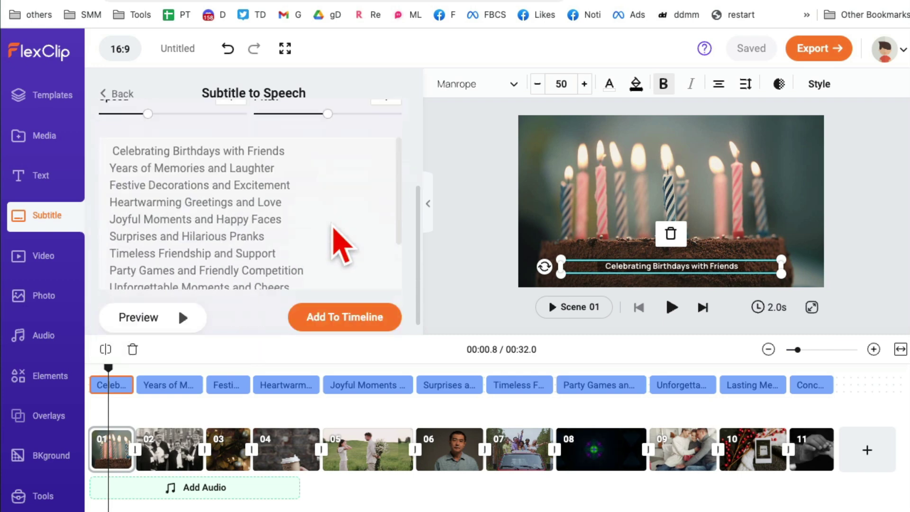
scroll(254, 260, down, 2)
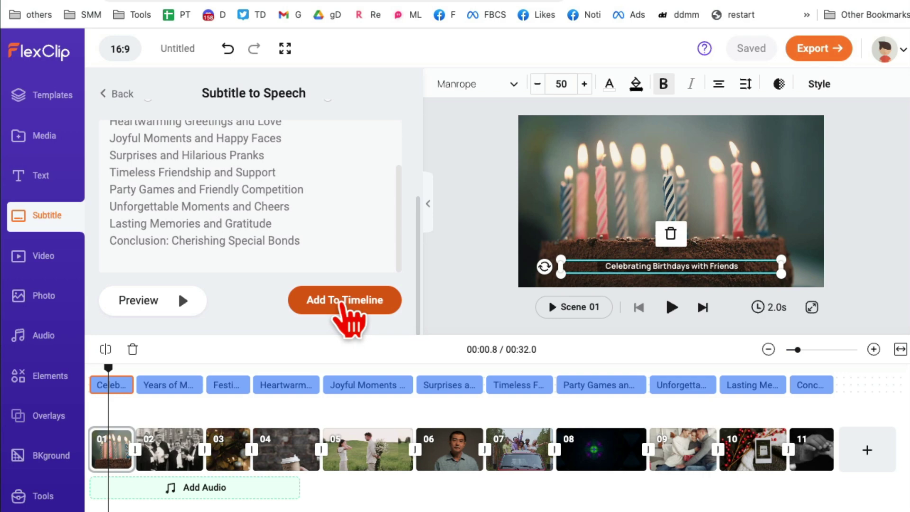
click(353, 318)
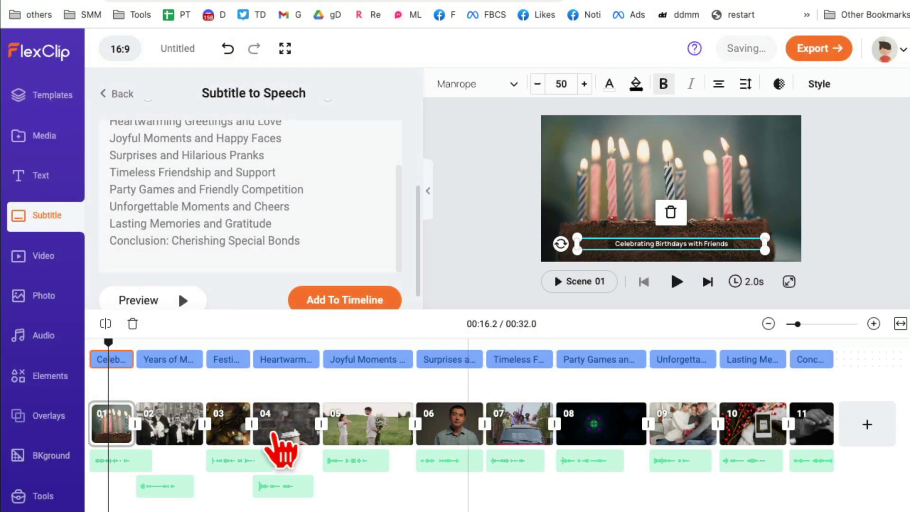
- Play scenes 01–03 from the start to hear the voiceover, then return to the Subtitle options
click(110, 360)
drag(102, 343, 95, 342)
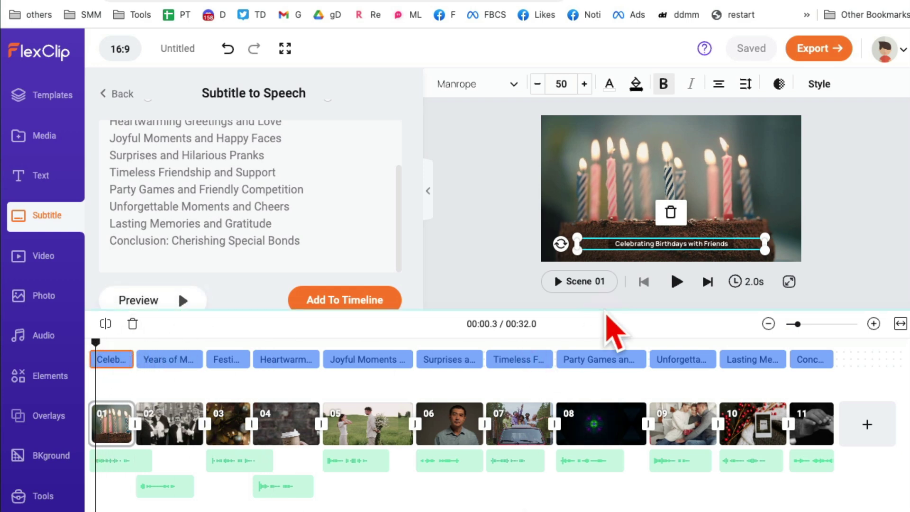
click(677, 281)
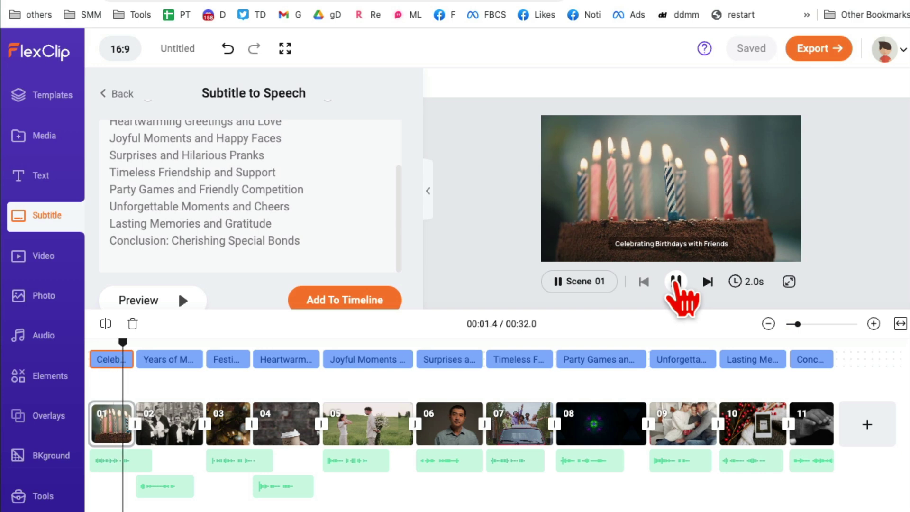
click(677, 282)
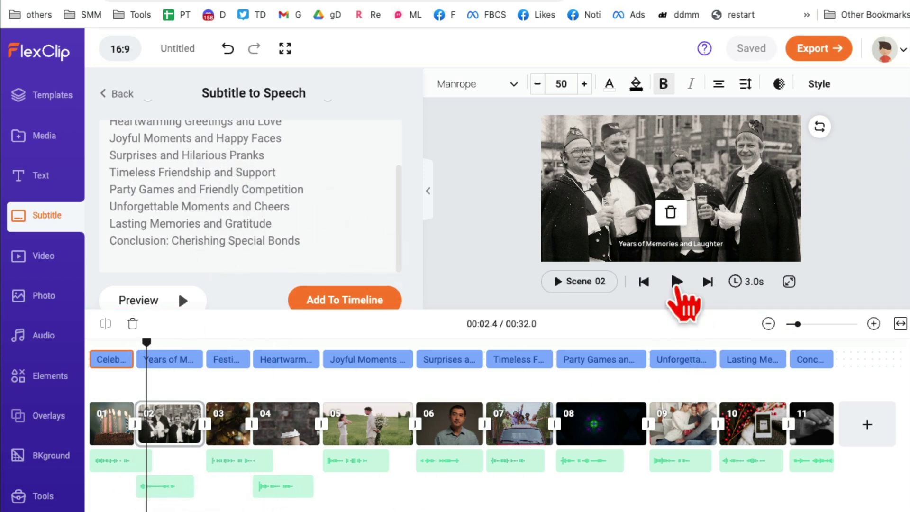
click(677, 285)
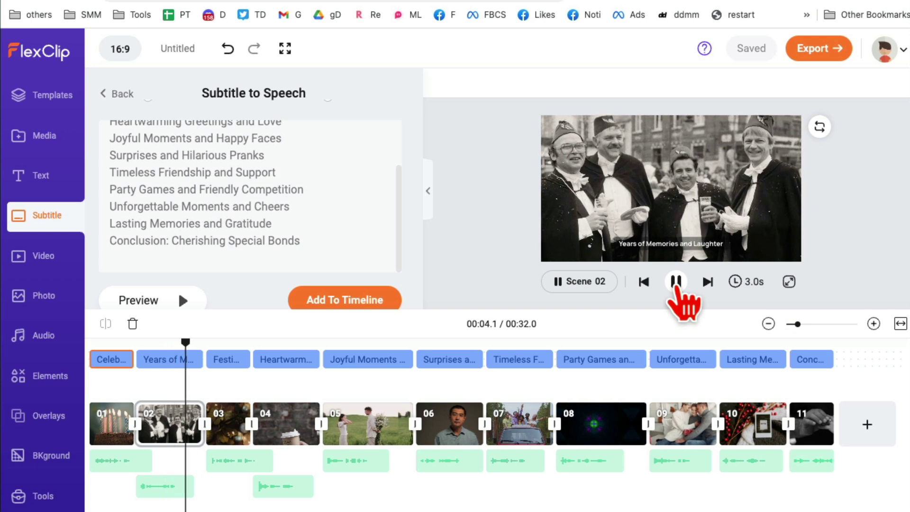
click(677, 284)
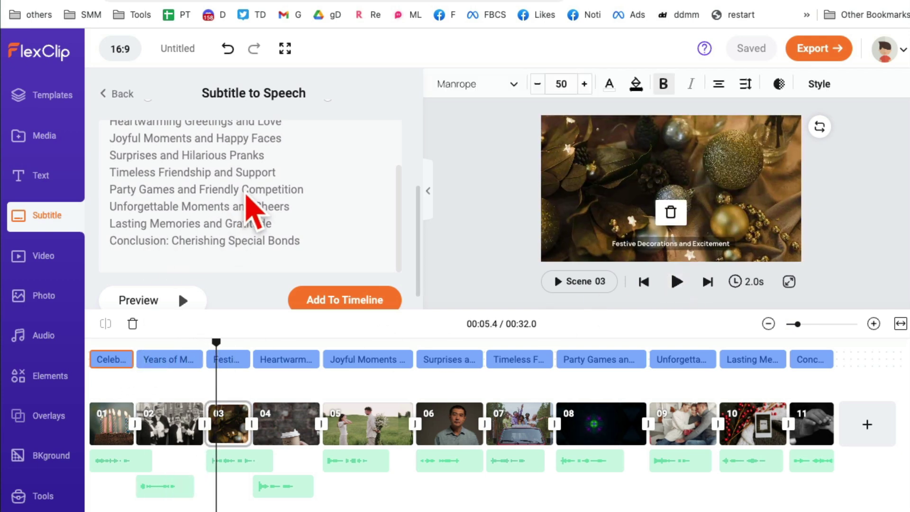
click(116, 94)
- Open the AI Video Script tool and describe the video as 'new gym location launch'
click(116, 95)
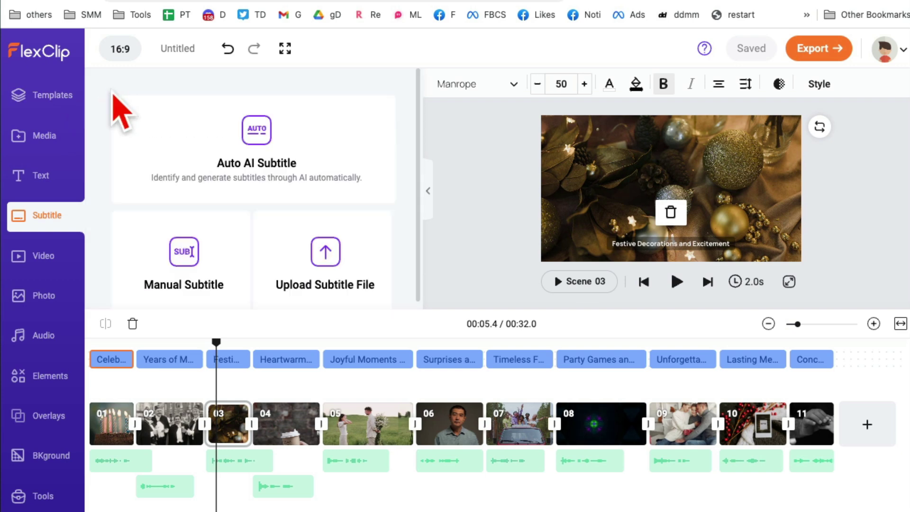
click(42, 496)
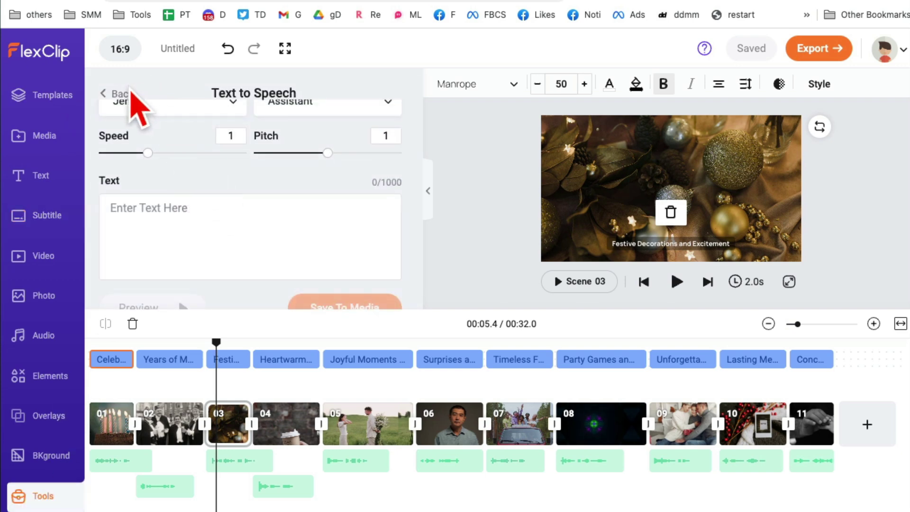
click(121, 93)
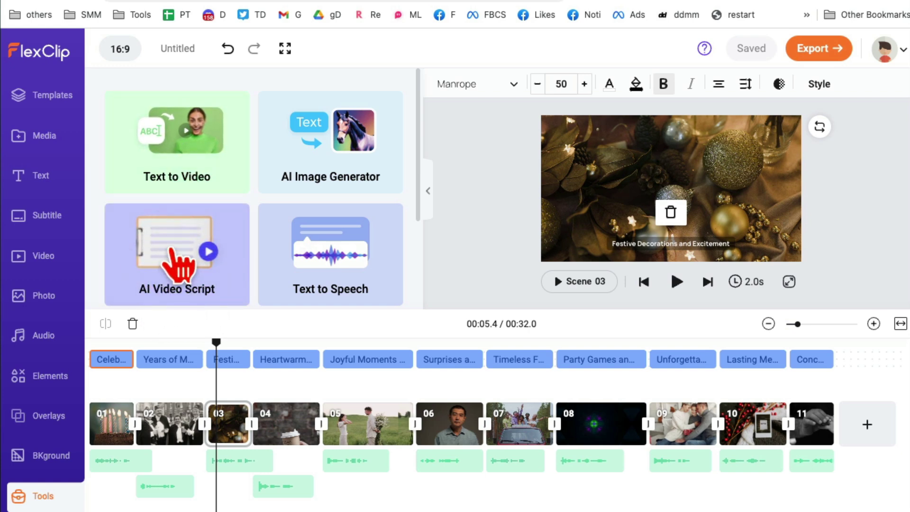
click(171, 251)
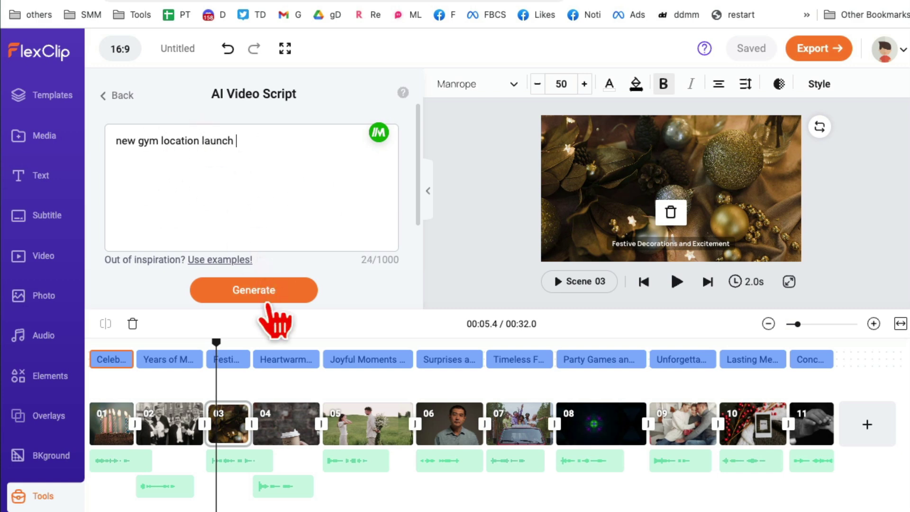
- Generate the gym-launch script and read through its Scene 1 lines and narration
click(253, 292)
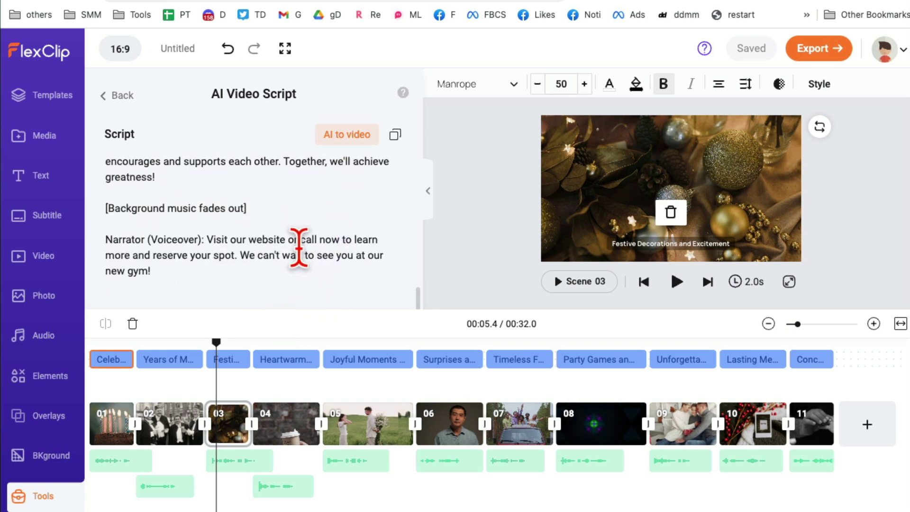
scroll(298, 247, up, 15)
click(214, 213)
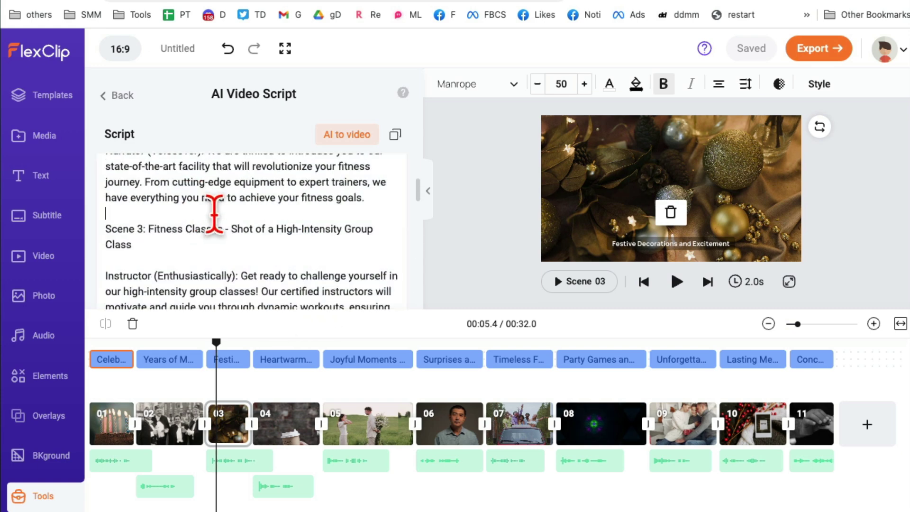
scroll(227, 204, up, 3)
click(189, 200)
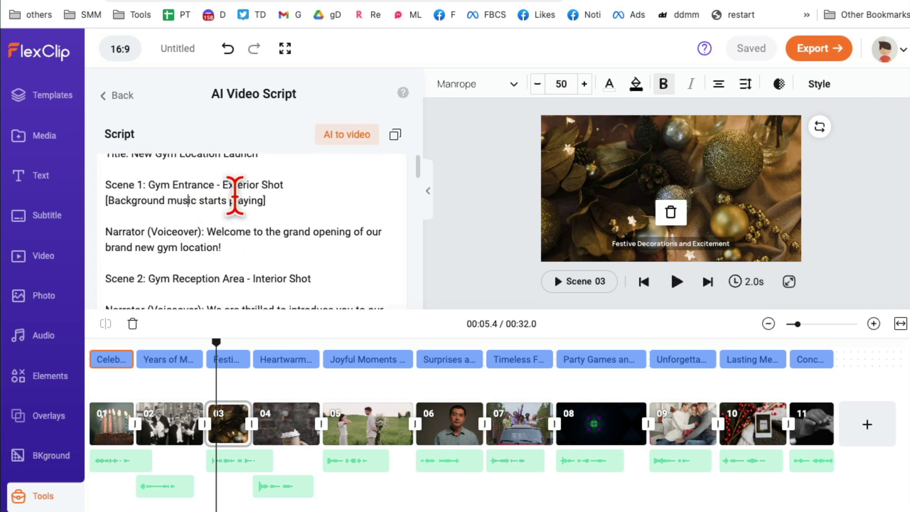
scroll(298, 261, down, 6)
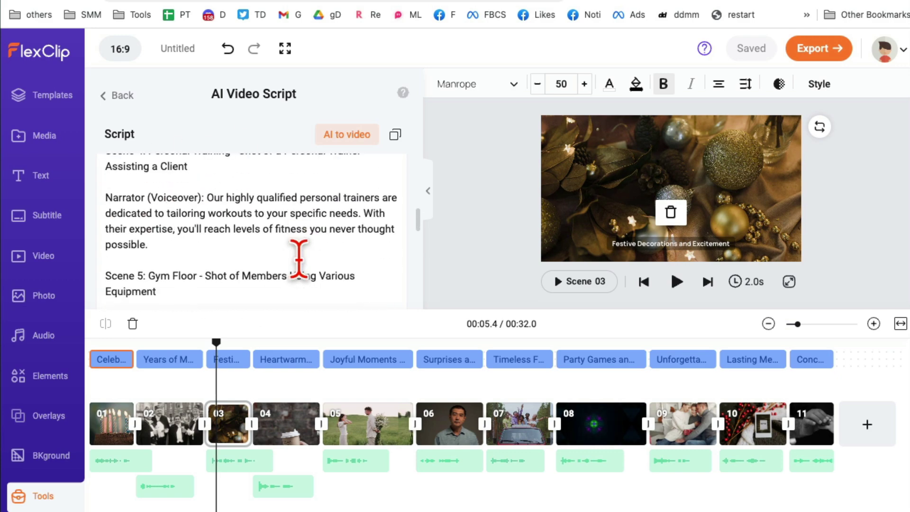
scroll(303, 256, down, 10)
click(364, 136)
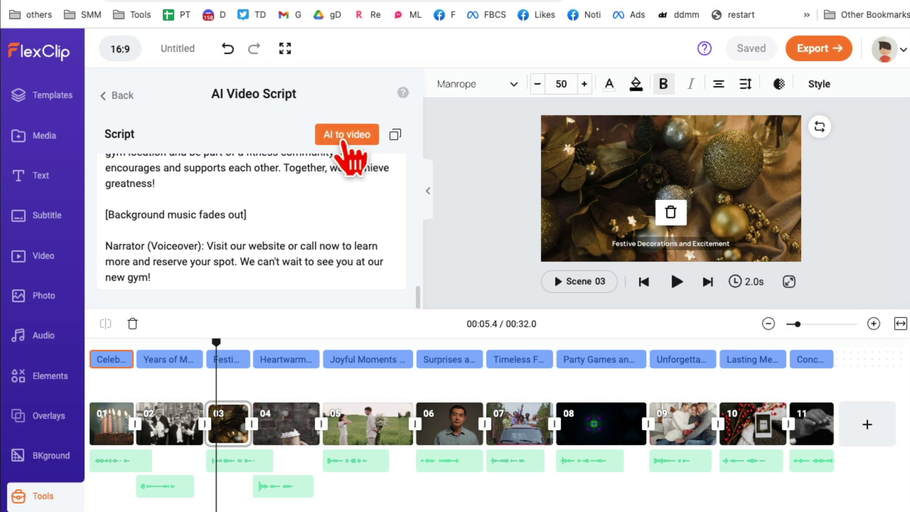
- Convert the script into a 10-scene, 1:03.6 video using the first subtitle style
click(346, 136)
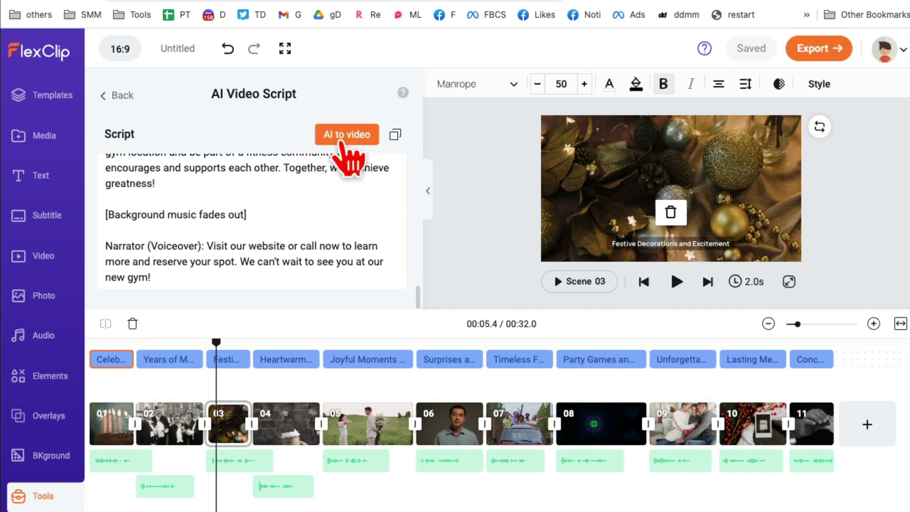
click(343, 138)
scroll(320, 199, down, 8)
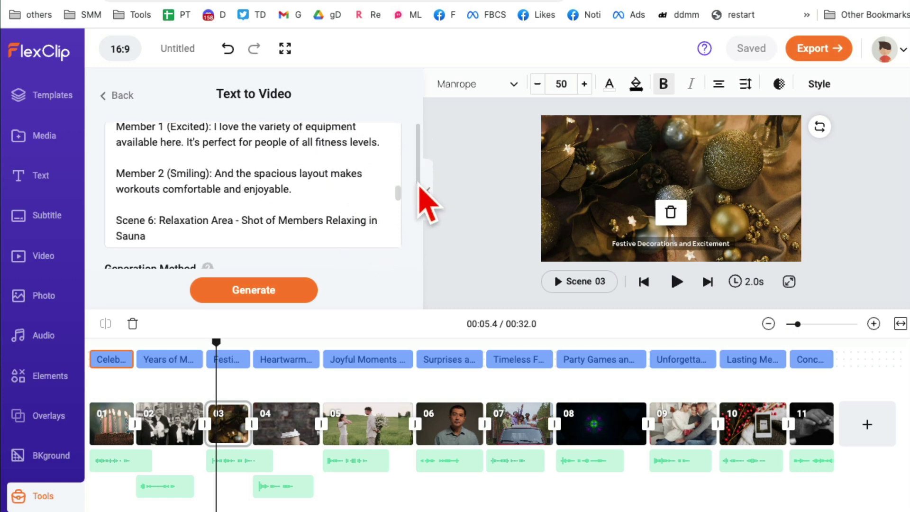
scroll(419, 190, down, 5)
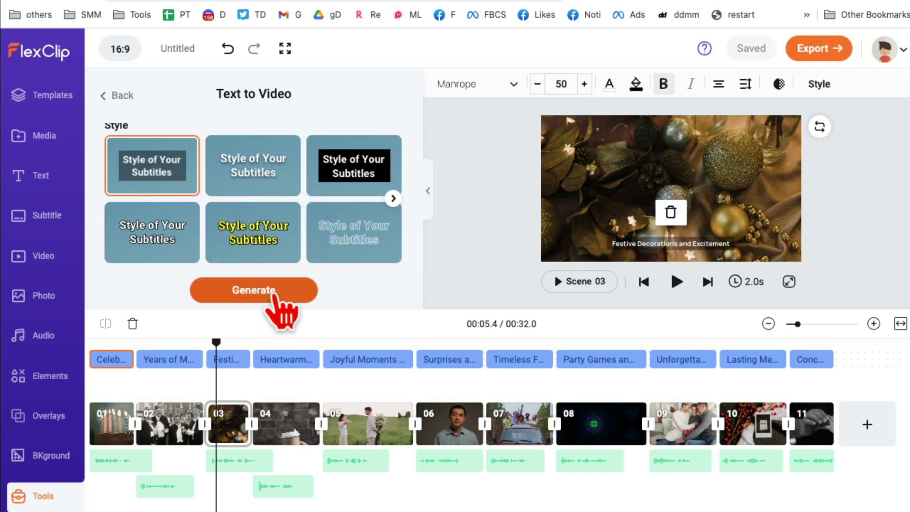
click(255, 290)
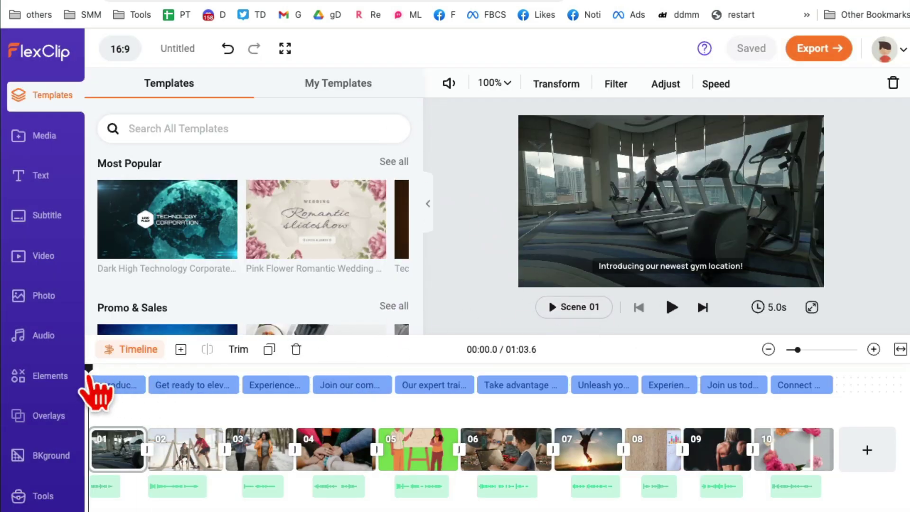
- Skim scenes 02–06, select clip 04, and show the Media library with its narration MP3s
drag(92, 370, 209, 371)
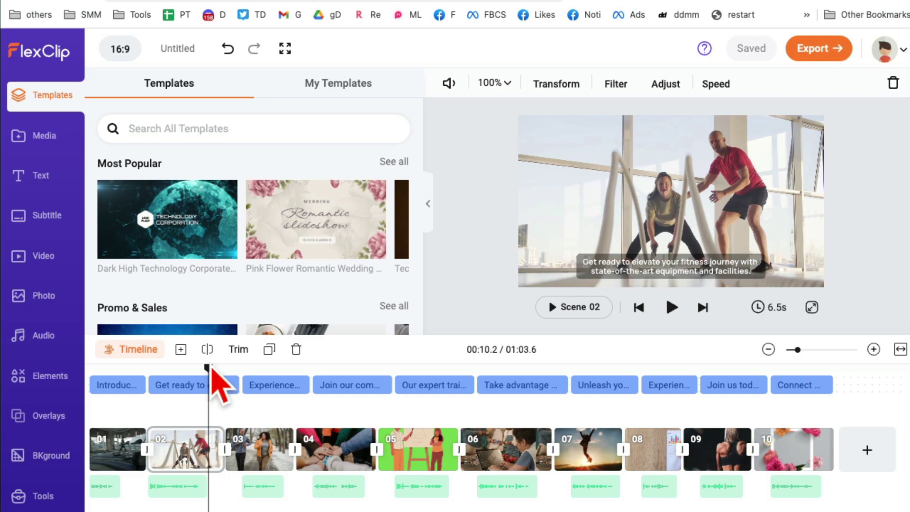
drag(208, 371, 274, 394)
click(337, 453)
click(345, 454)
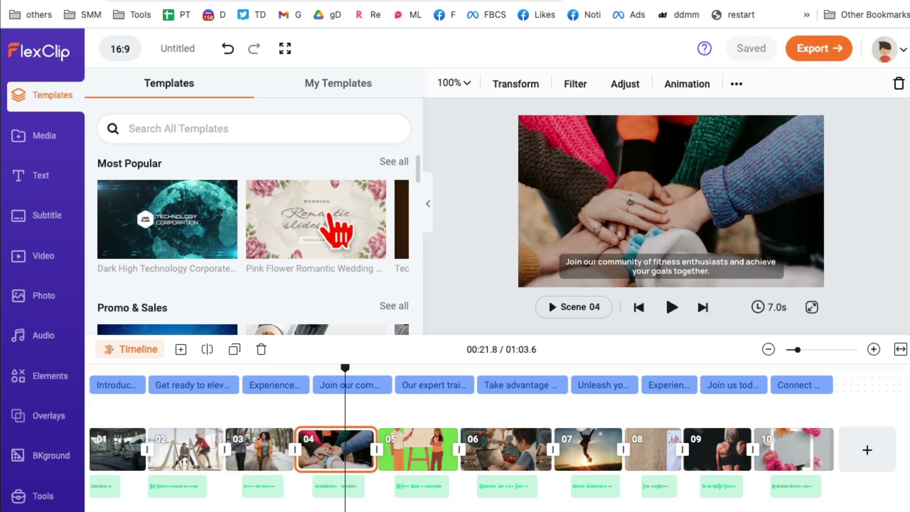
click(45, 138)
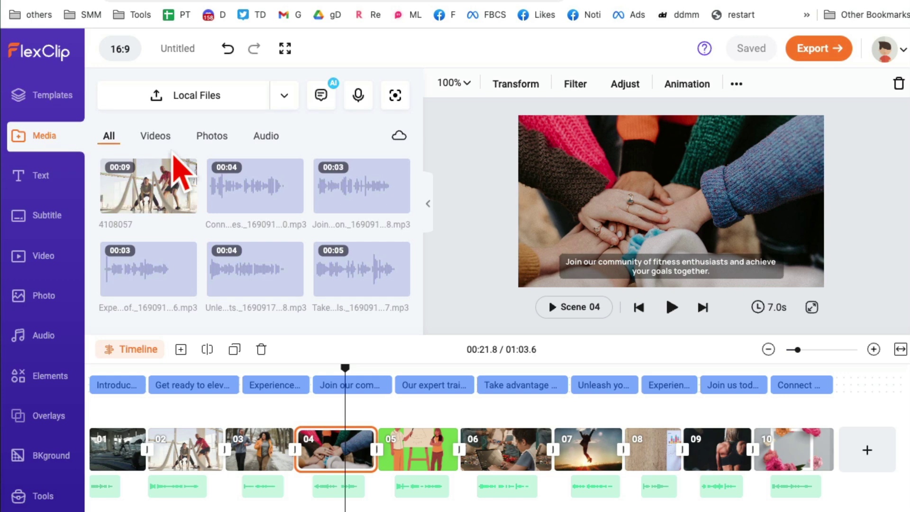
- Browse the stock video and photo libraries, then open the subtitle list at scene 04's caption
click(47, 259)
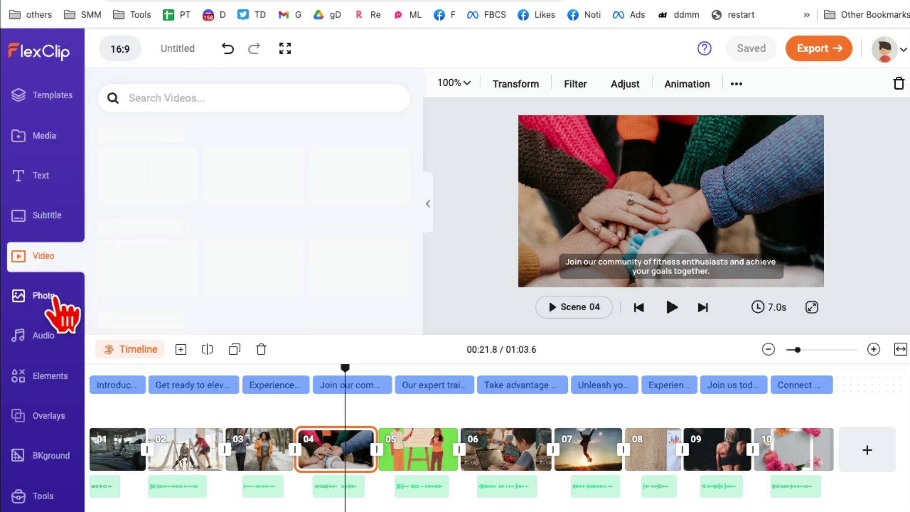
click(55, 301)
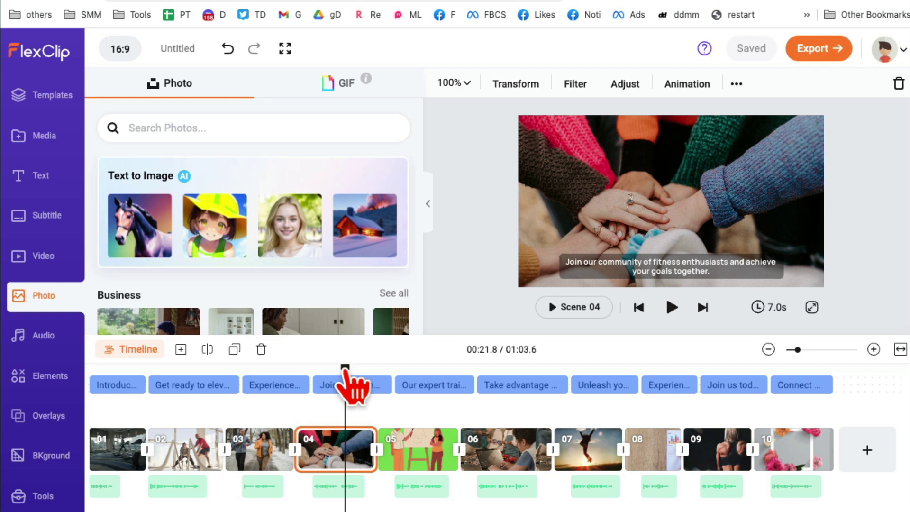
drag(345, 368, 413, 368)
click(346, 385)
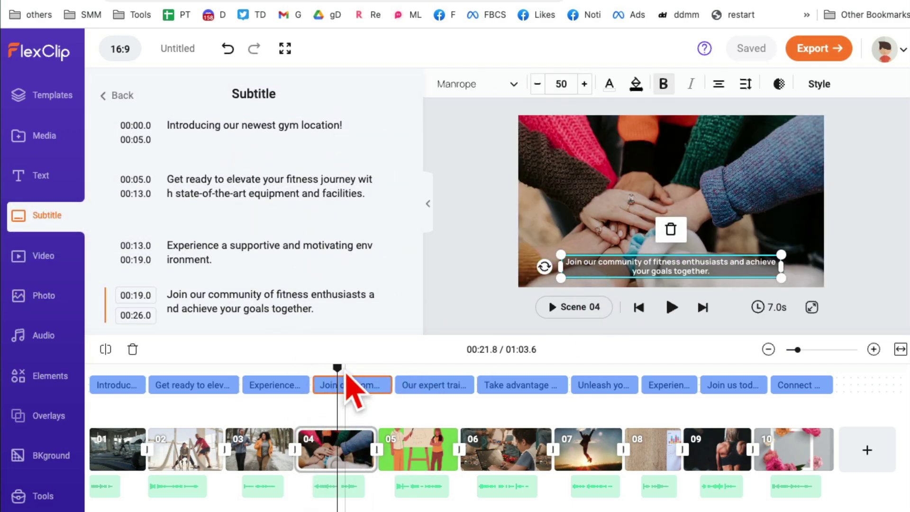
drag(340, 370, 98, 372)
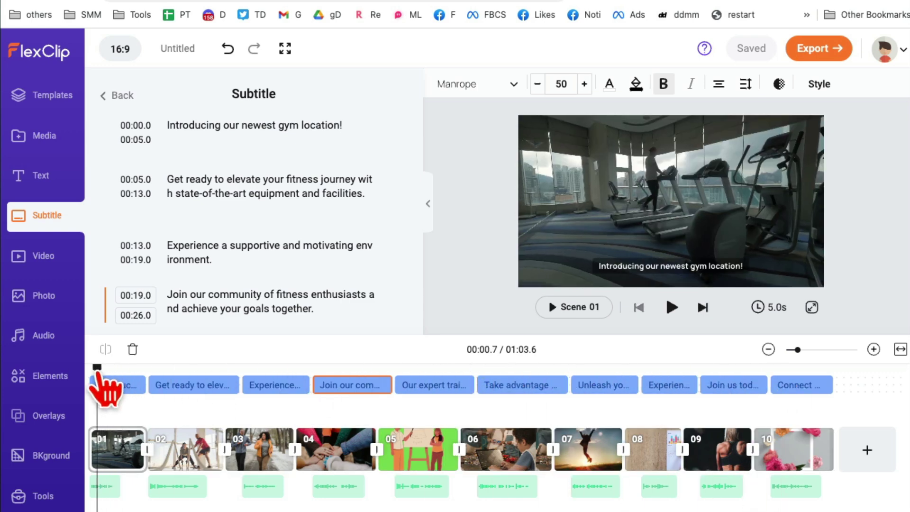